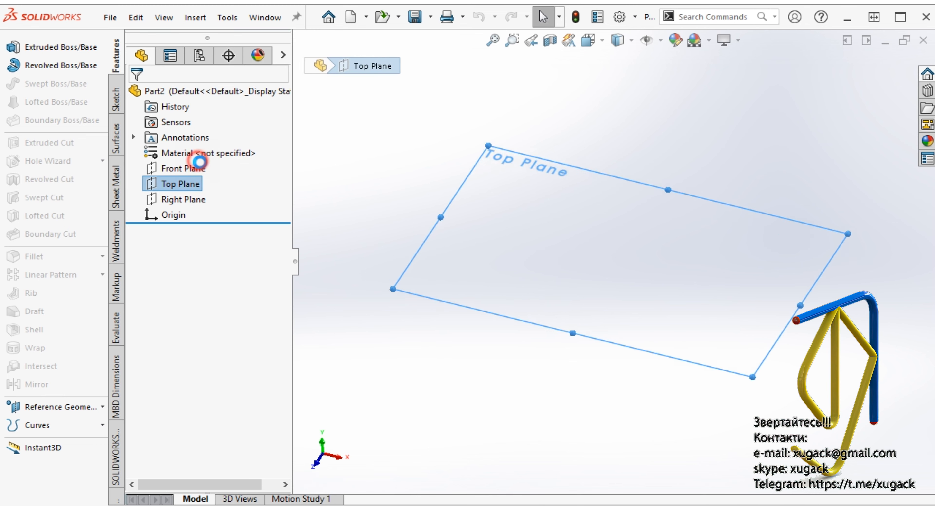
# Sketch a circle centred on the origin on the Top Plane and dimension its diameter to 60 mm.
pyautogui.click(14, 105)
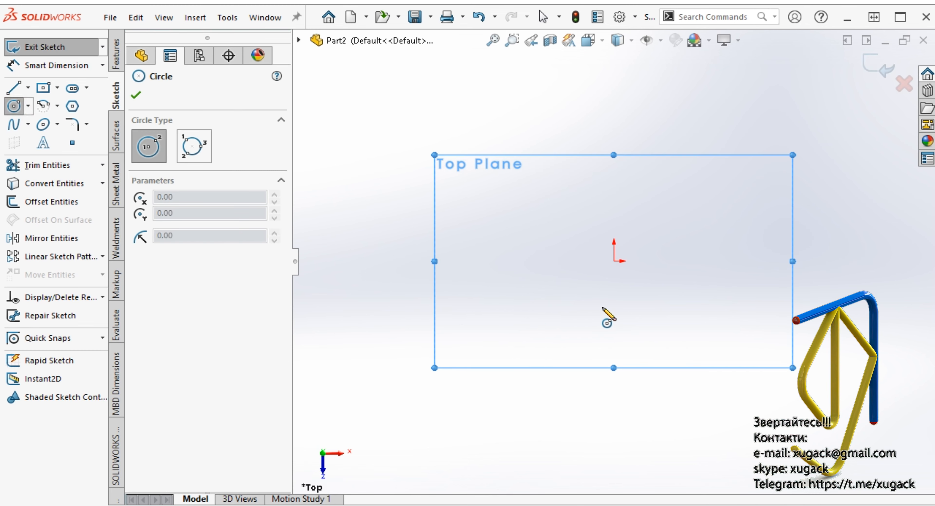
pyautogui.click(614, 261)
pyautogui.click(651, 312)
pyautogui.moveTo(726, 392); pyautogui.dragTo(717, 349, button='right')
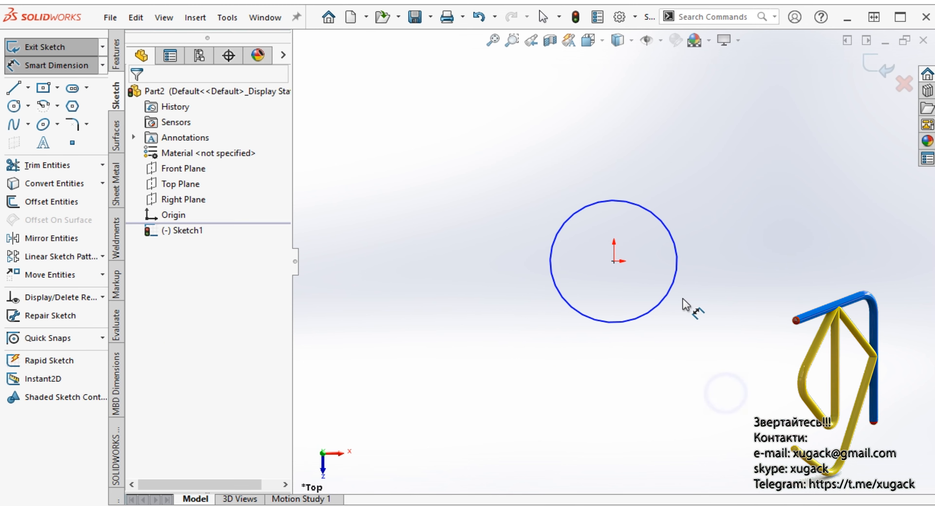
pyautogui.click(669, 299)
pyautogui.click(721, 266)
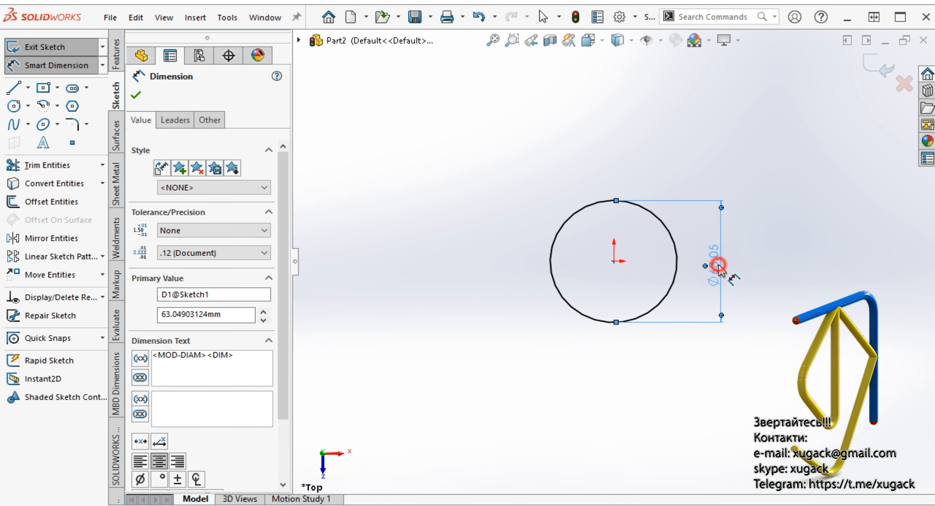
pyautogui.write('60')
pyautogui.press('Return')
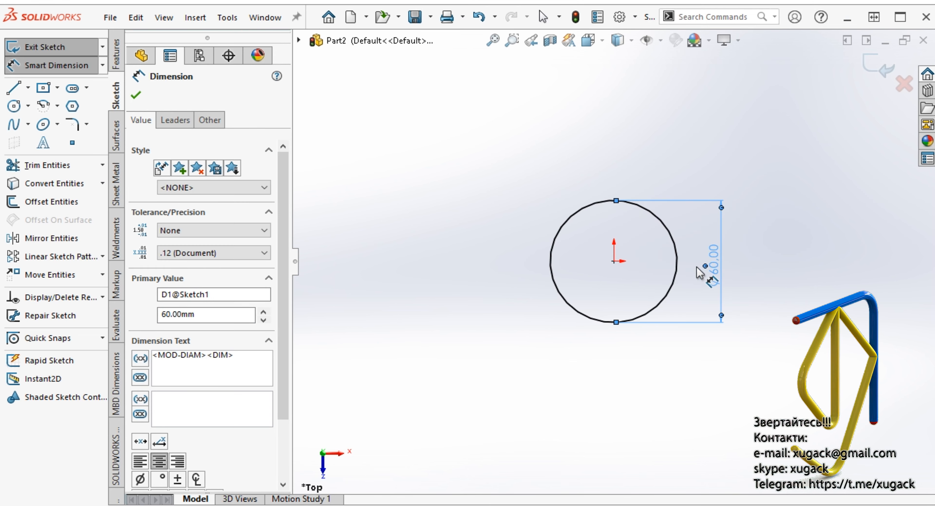
pyautogui.click(140, 97)
# Extrude the circle 100 mm as a thin feature with a 5 mm wall thickened inward.
pyautogui.click(69, 44)
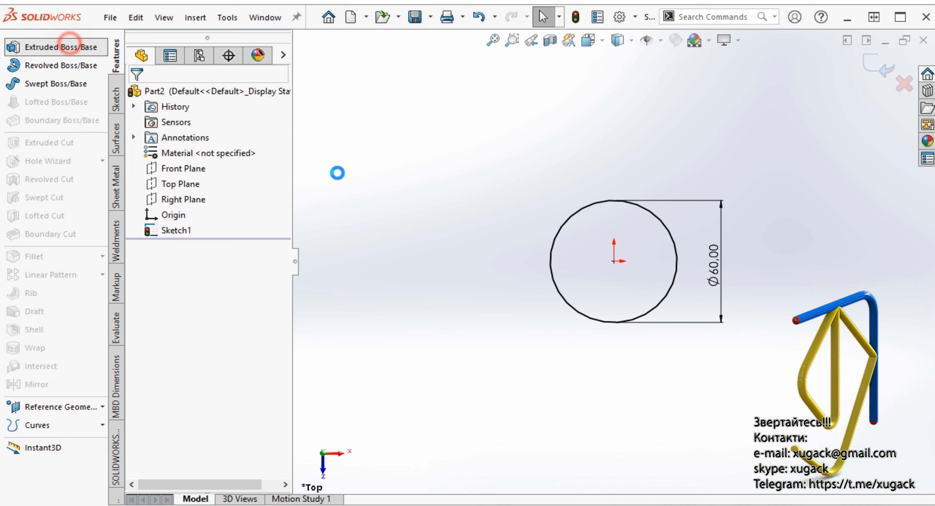
pyautogui.write('100')
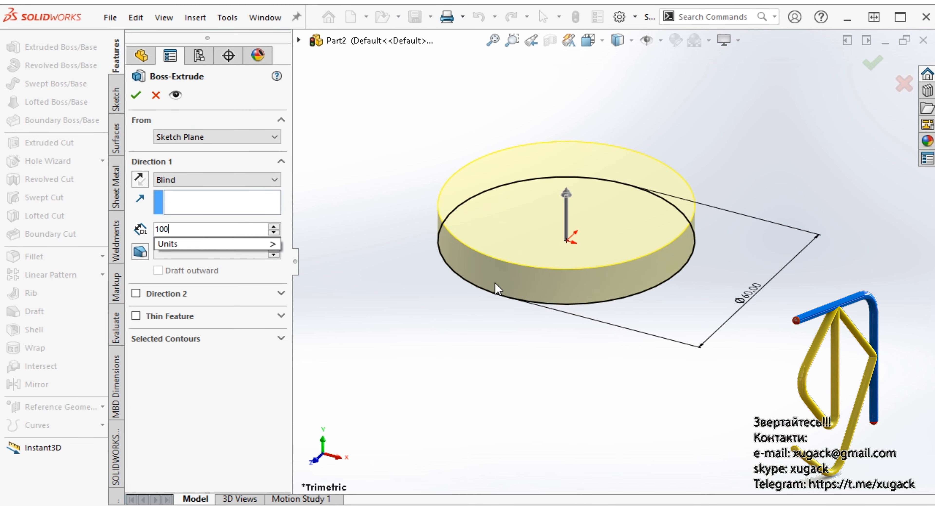
pyautogui.press('Return')
pyautogui.press('f')
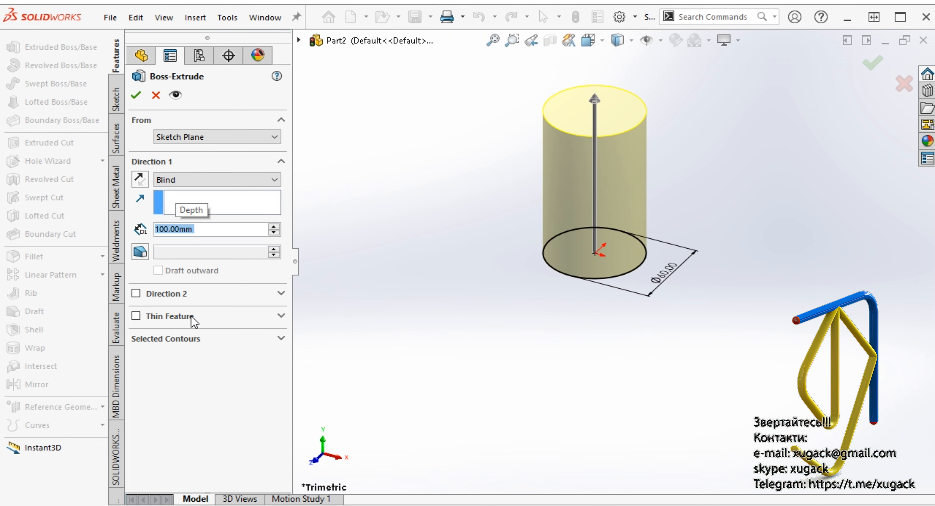
pyautogui.click(137, 316)
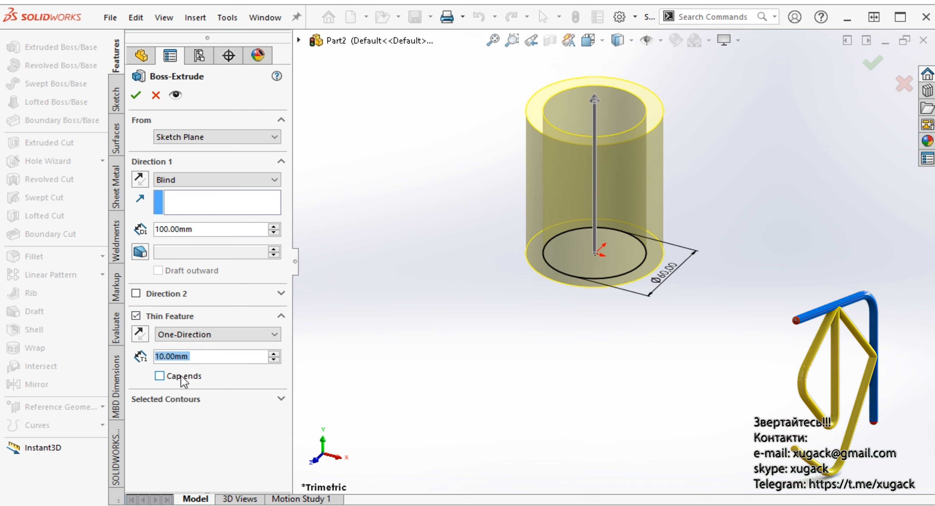
pyautogui.write('5')
pyautogui.press('Return')
pyautogui.click(141, 333)
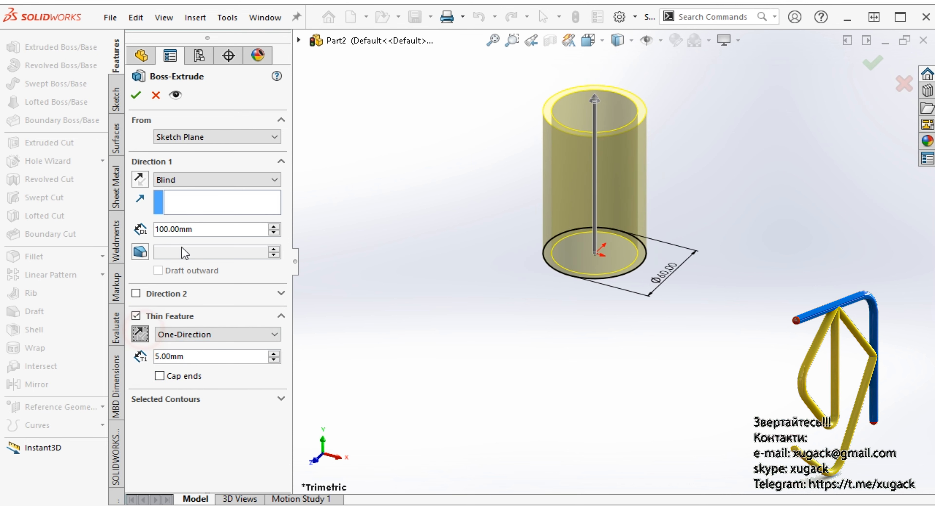
pyautogui.click(469, 352)
# On the tube's top ring face, sketch an origin-centred arc of about 34 mm radius just outside the outer edge.
pyautogui.scroll(2, 559, 386)
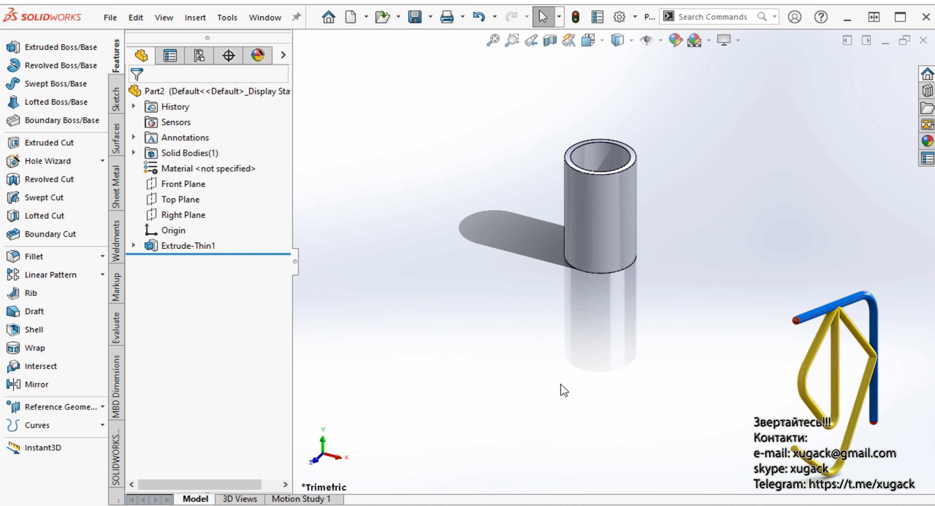
pyautogui.scroll(-4, 615, 156)
pyautogui.scroll(-4, 657, 211)
pyautogui.click(642, 232)
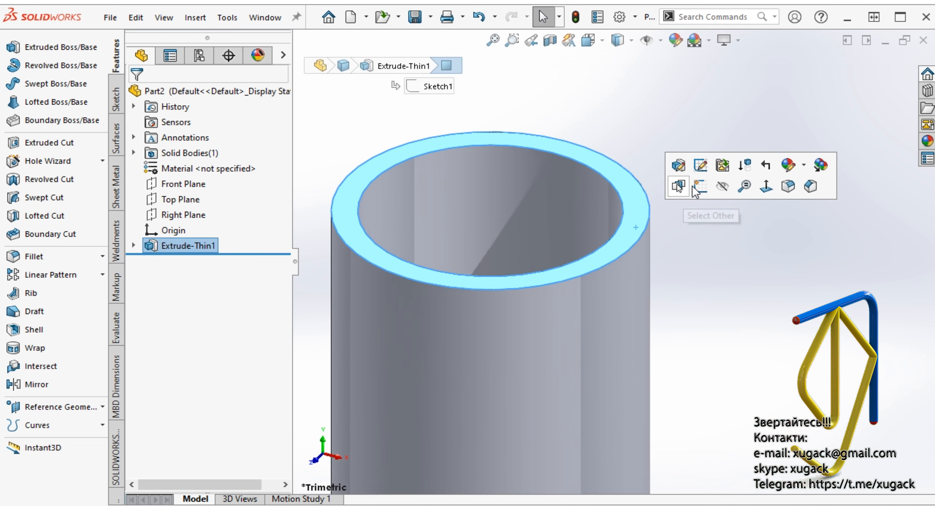
pyautogui.click(703, 188)
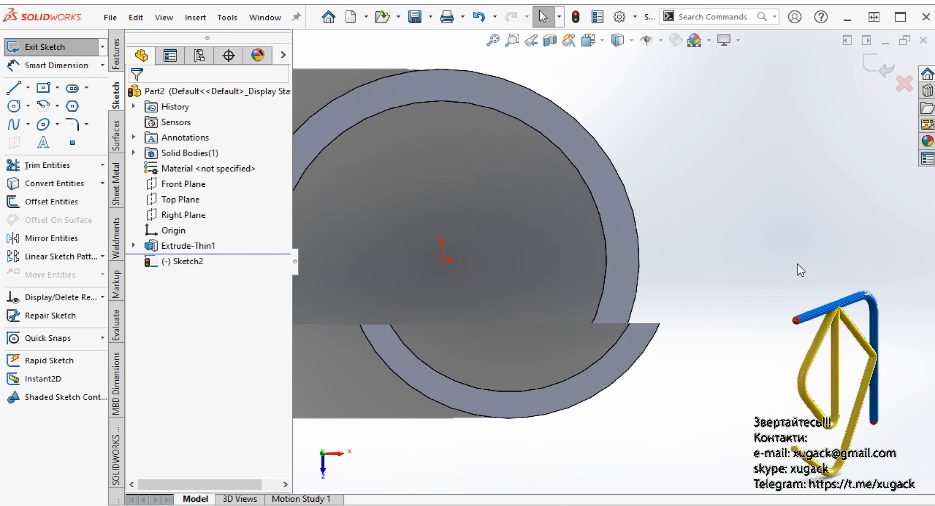
pyautogui.click(43, 106)
pyautogui.click(442, 260)
pyautogui.click(659, 207)
pyautogui.click(664, 316)
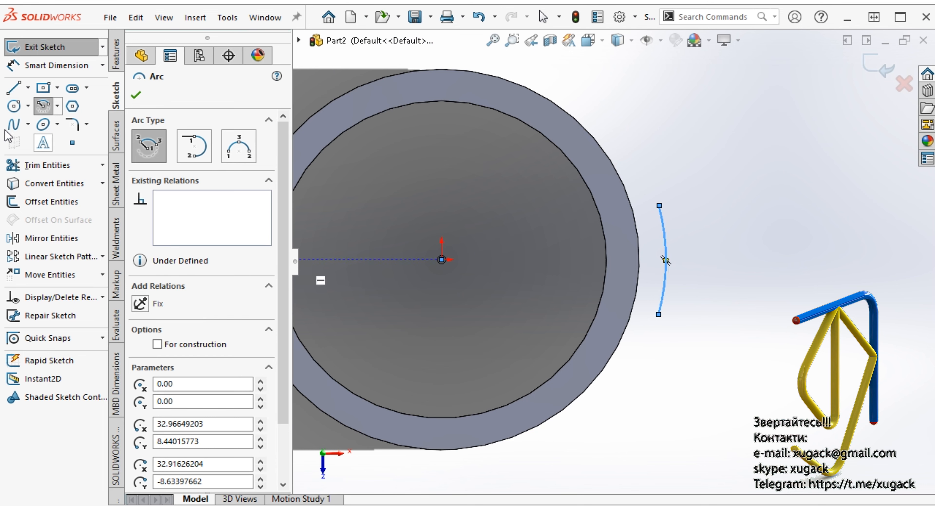
# Convert the tube's inner circular edge into a sketch entity.
pyautogui.click(46, 183)
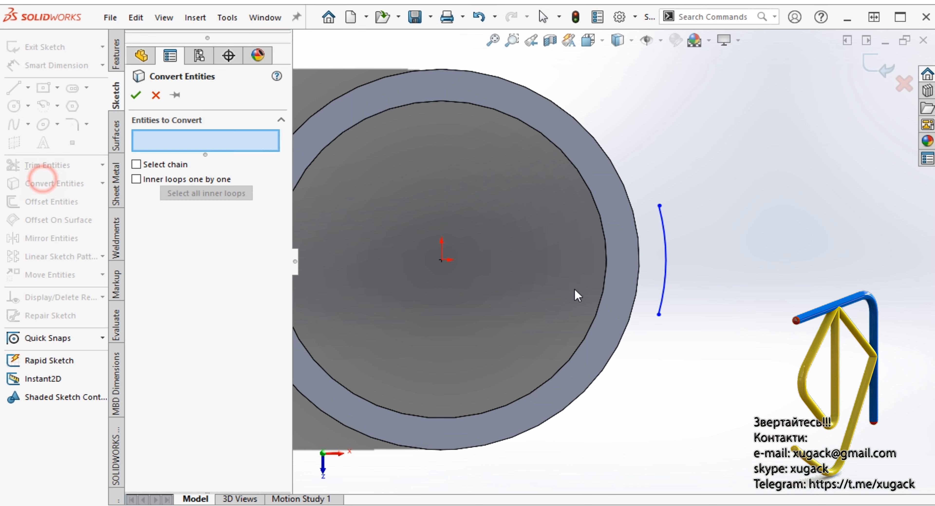
pyautogui.click(604, 291)
pyautogui.click(157, 96)
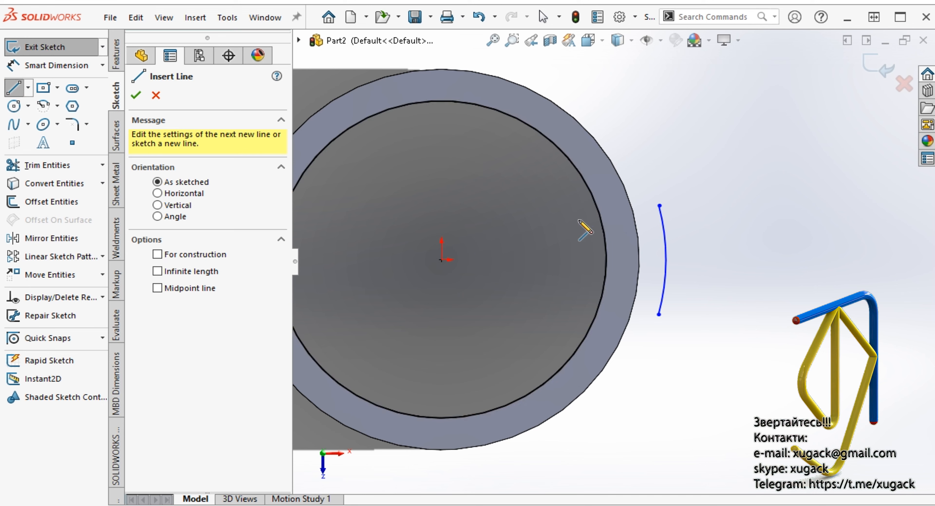
# Draw two lines from the origin to the upper and lower endpoints of the arc.
pyautogui.moveTo(442, 259)
pyautogui.mouseDown()
pyautogui.moveTo(680, 215)
pyautogui.moveTo(660, 206)
pyautogui.mouseUp()
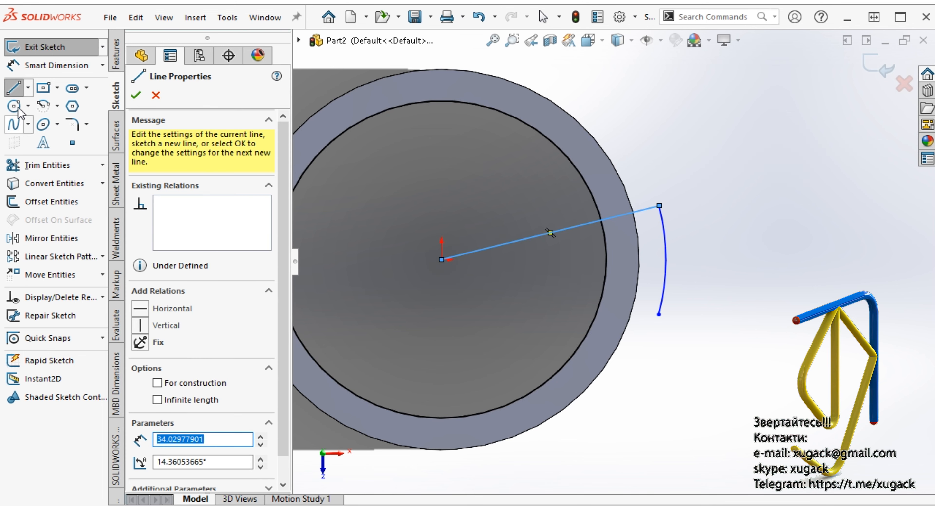
pyautogui.moveTo(442, 260)
pyautogui.mouseDown()
pyautogui.moveTo(666, 312)
pyautogui.moveTo(659, 314)
pyautogui.mouseUp()
pyautogui.press('Escape')
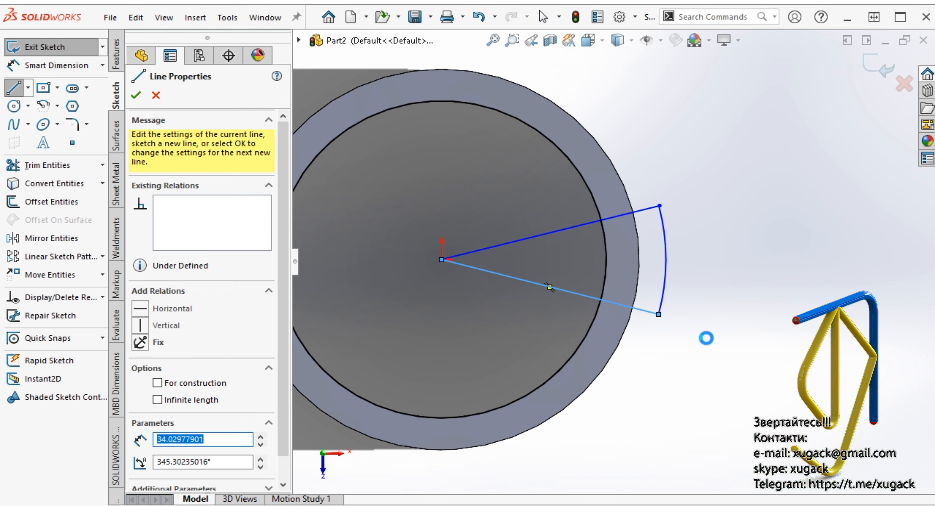
pyautogui.click(706, 327)
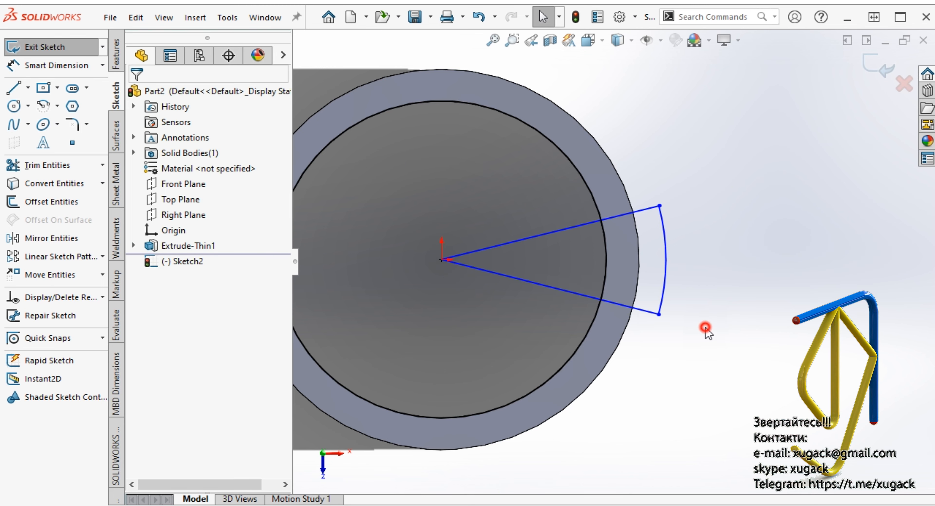
# Add a horizontal relation between the arc's midpoint and the origin.
pyautogui.click(666, 261)
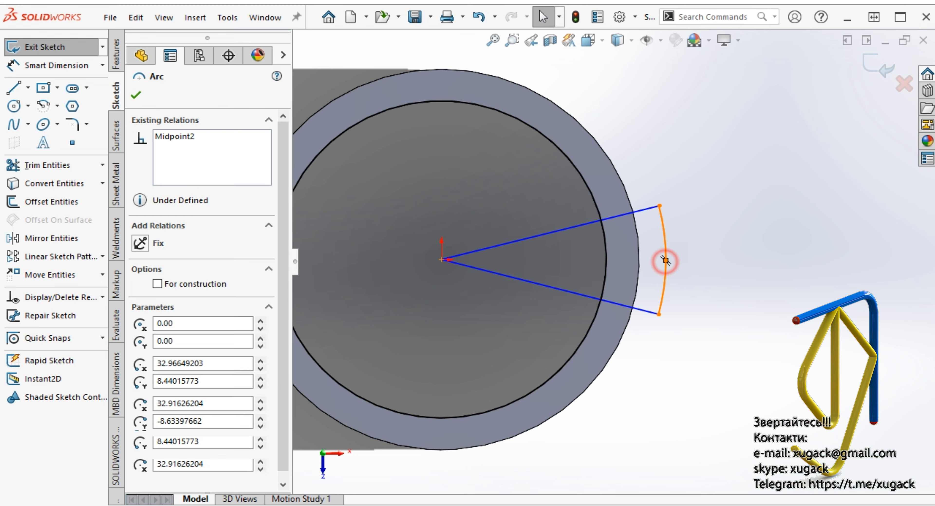
pyautogui.keyDown('ctrl'); pyautogui.click(441, 260); pyautogui.keyUp('ctrl')
pyautogui.click(482, 194)
# Dimension the angle between the two radial lines to 30 degrees.
pyautogui.moveTo(764, 396); pyautogui.dragTo(742, 251, button='right')
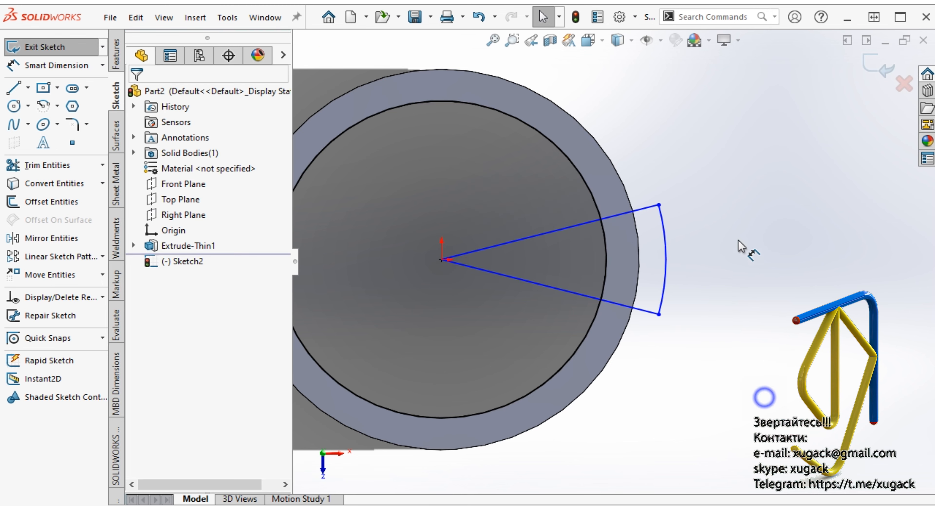
pyautogui.click(653, 313)
pyautogui.click(646, 209)
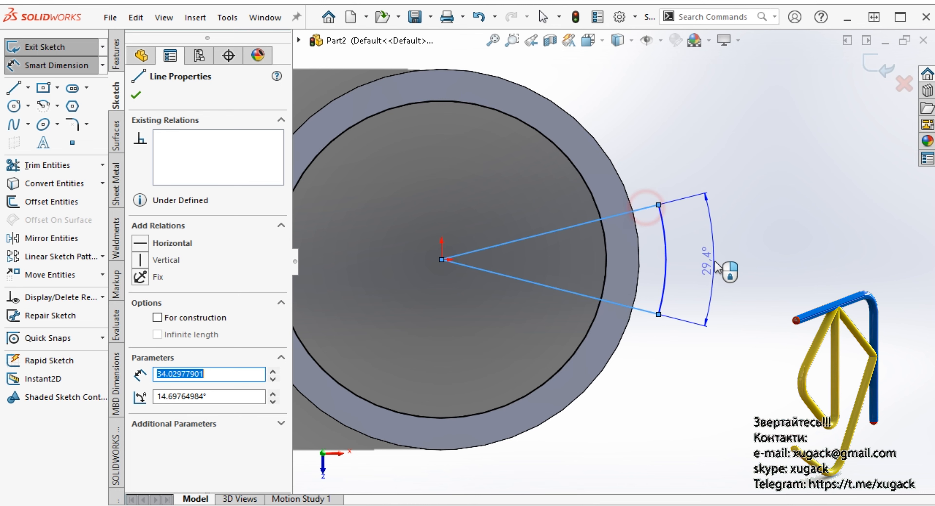
pyautogui.click(722, 262)
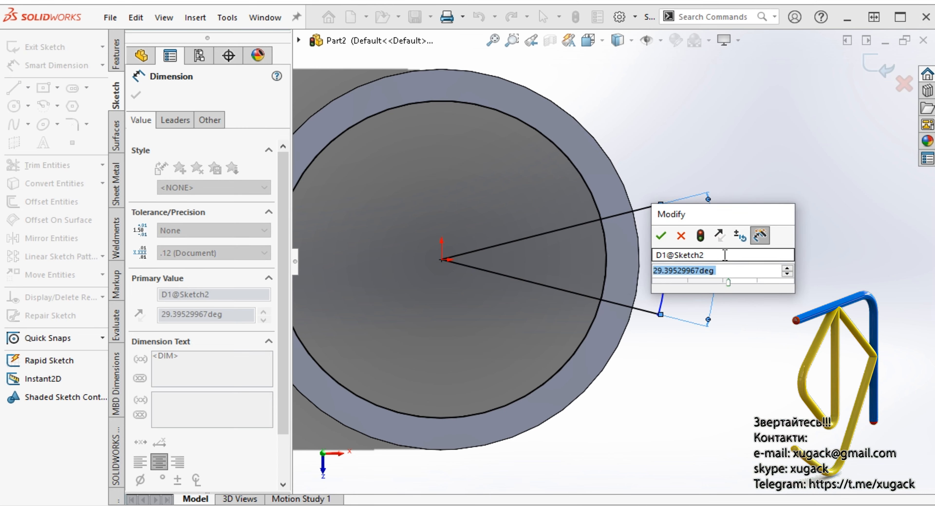
pyautogui.write('30')
pyautogui.press('Return')
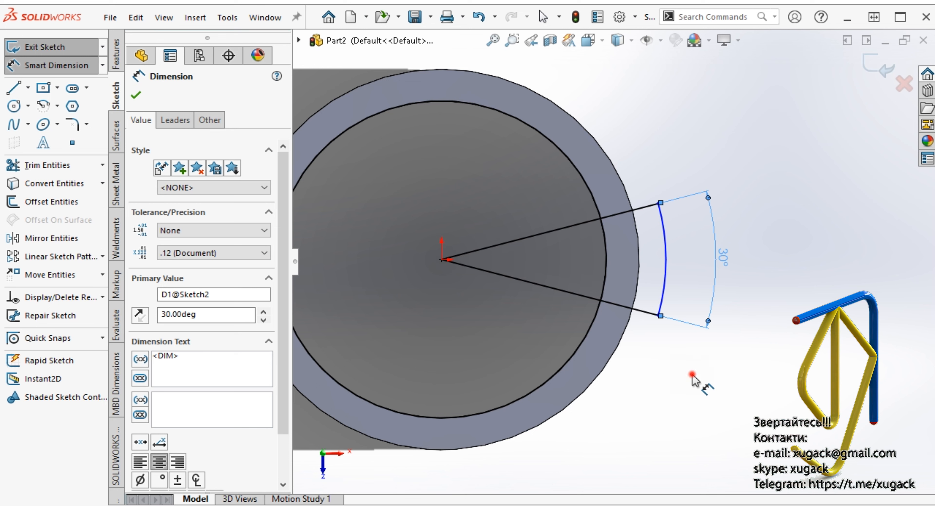
# Dimension the outer arc's radius to 33 mm.
pyautogui.click(665, 283)
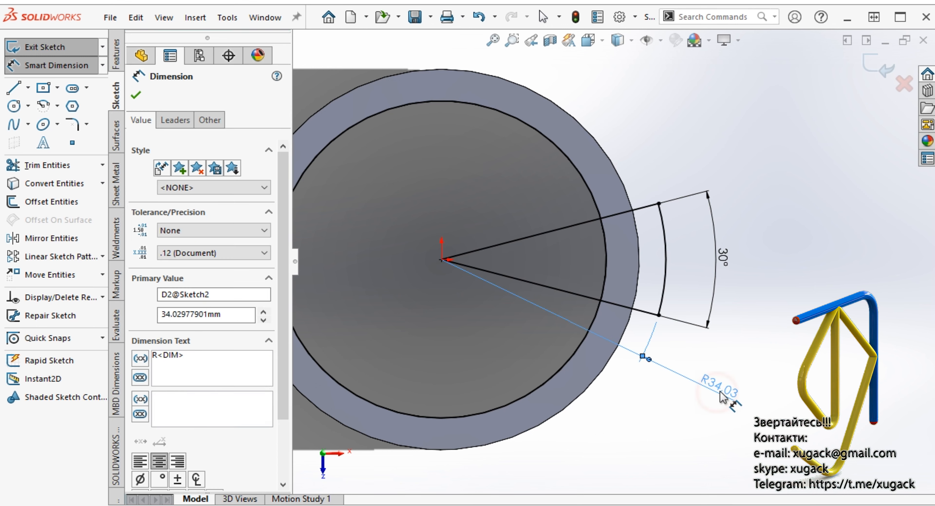
pyautogui.click(723, 397)
pyautogui.write('33')
pyautogui.press('Return')
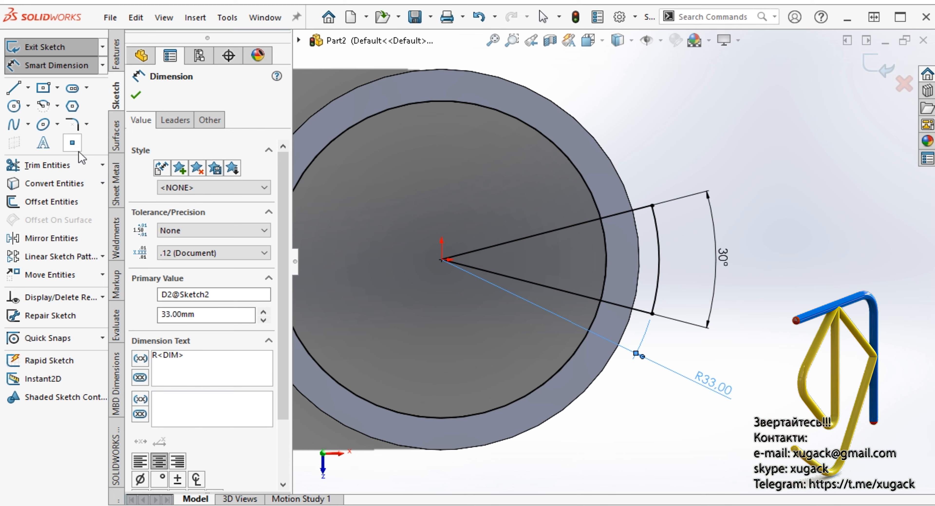
# Power-trim the converted circle and the inner parts of the radial lines, leaving a closed ring-segment profile.
pyautogui.click(74, 162)
pyautogui.moveTo(606, 95)
pyautogui.mouseDown()
pyautogui.moveTo(526, 251)
pyautogui.moveTo(560, 390)
pyautogui.mouseUp()
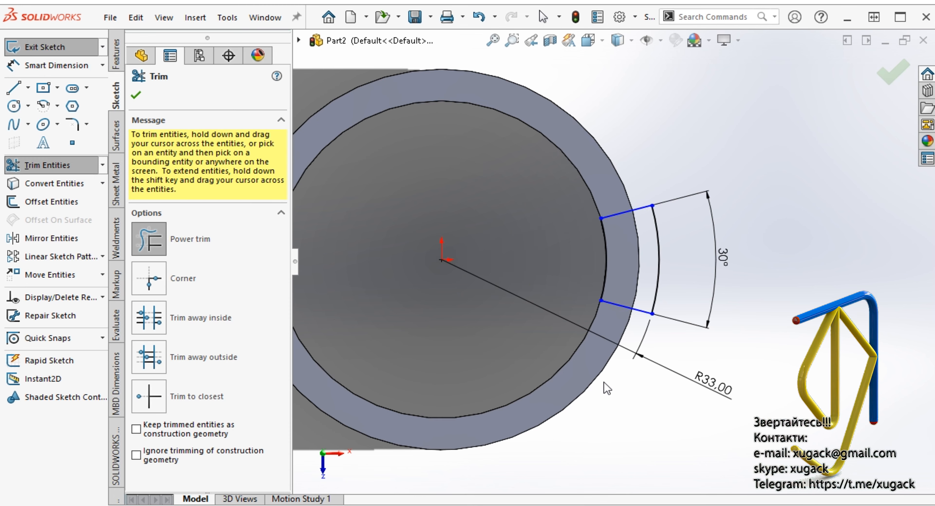
pyautogui.press('Escape')
# Make both trimmed radial lines coincident with the origin.
pyautogui.click(639, 209)
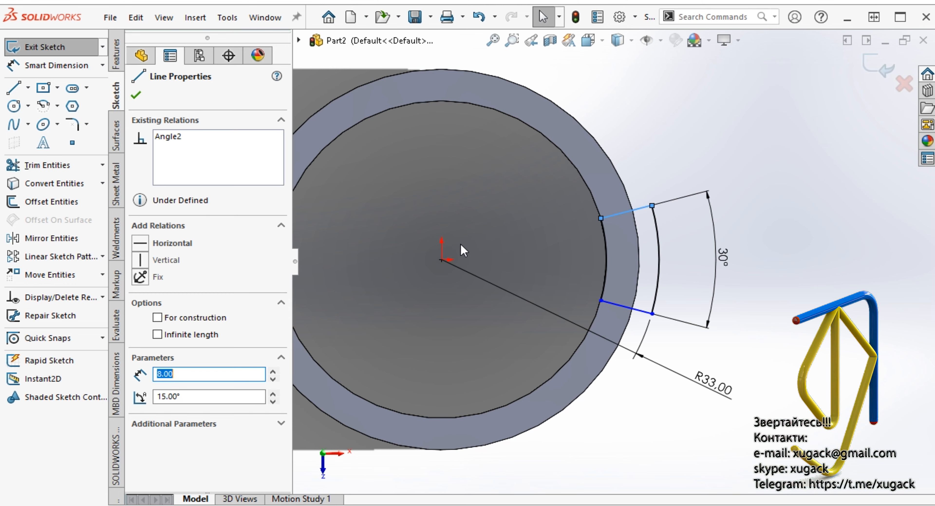
pyautogui.keyDown('ctrl'); pyautogui.click(441, 260); pyautogui.keyUp('ctrl')
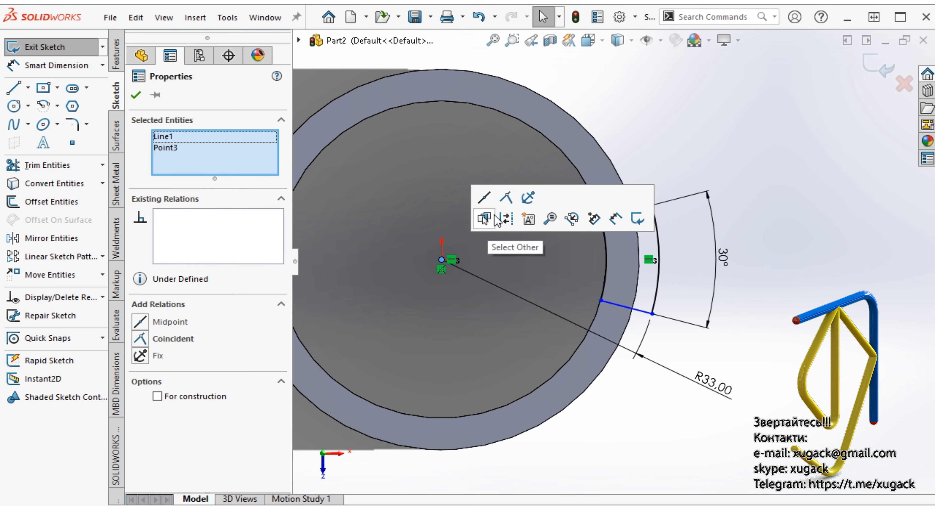
pyautogui.click(506, 198)
pyautogui.press('Escape')
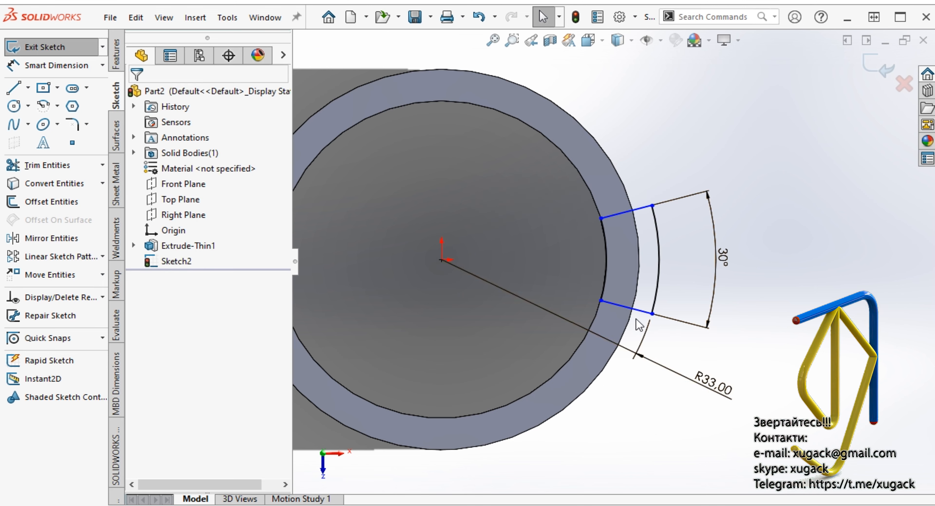
pyautogui.click(634, 312)
pyautogui.keyDown('ctrl'); pyautogui.click(442, 260); pyautogui.keyUp('ctrl')
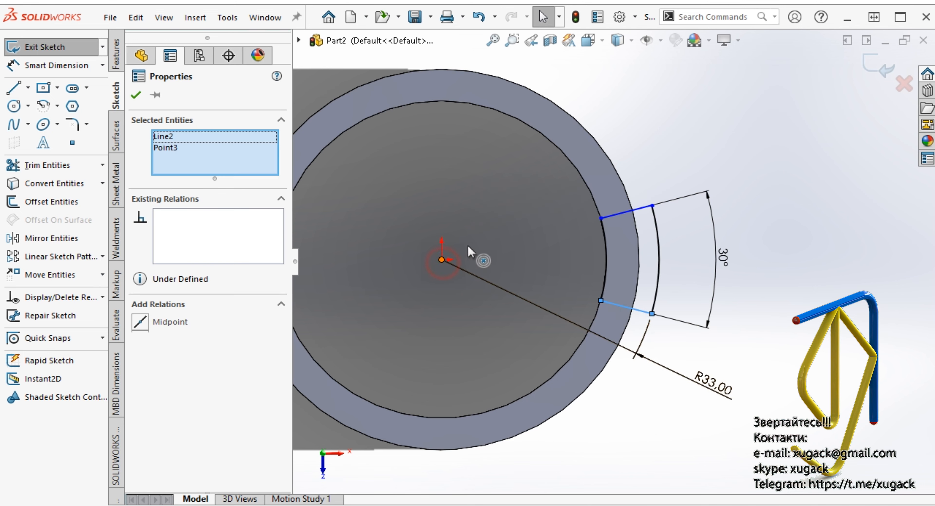
pyautogui.click(506, 198)
pyautogui.click(775, 343)
# Extrude the ring-segment profile 20 mm in the reversed direction, down along the tube, merged with the body.
pyautogui.scroll(2, 779, 353)
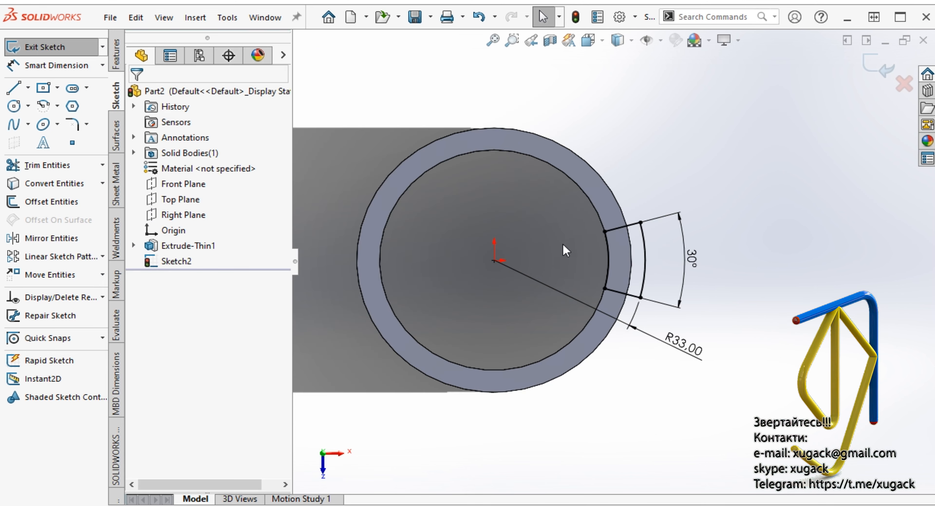
pyautogui.click(121, 58)
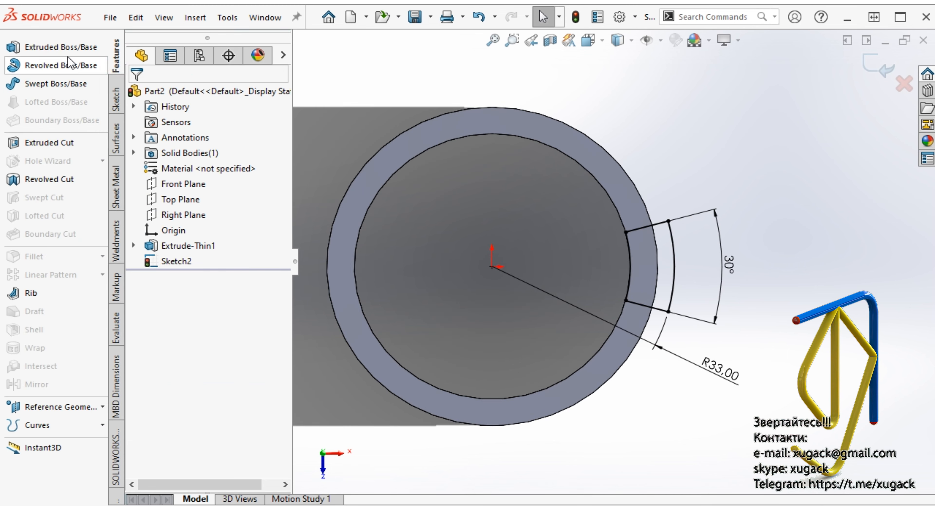
pyautogui.click(62, 46)
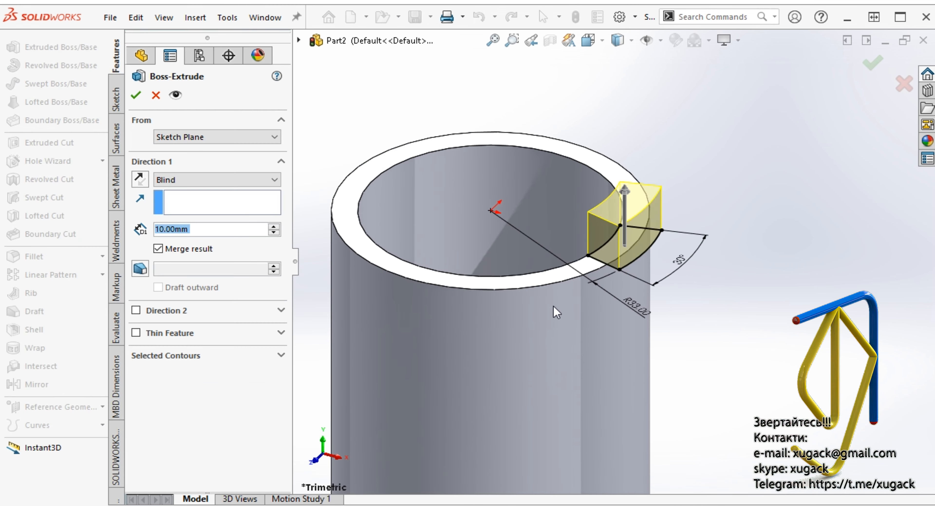
pyautogui.click(139, 179)
pyautogui.click(274, 226)
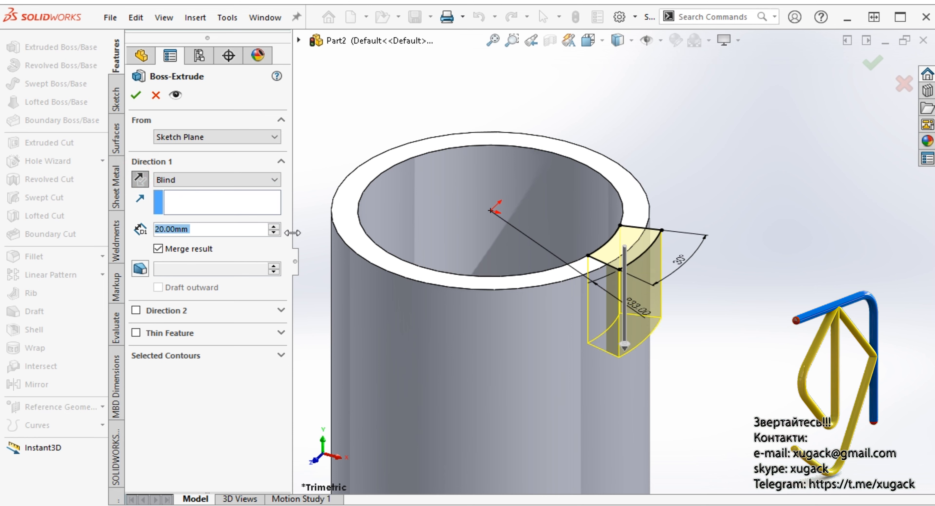
pyautogui.click(136, 96)
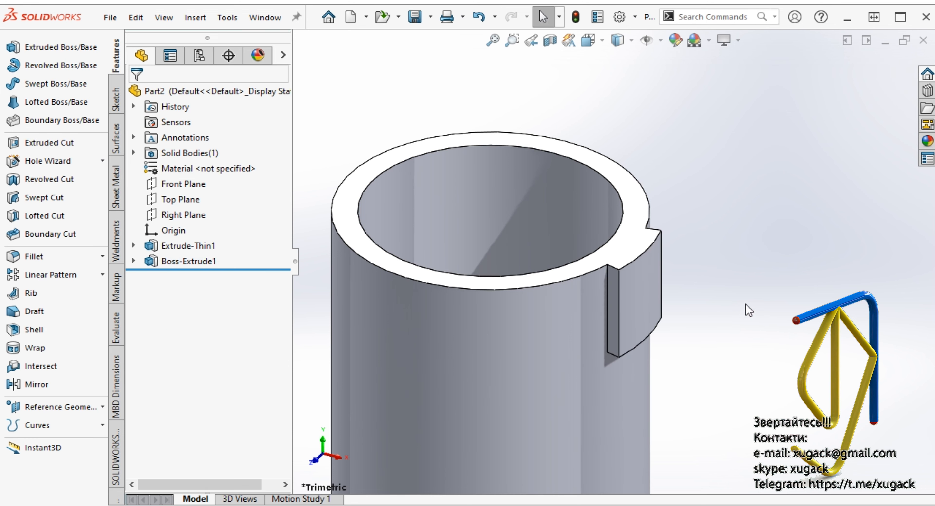
# Start a new sketch on the tube's ring-shaped top end face.
pyautogui.moveTo(763, 270); pyautogui.dragTo(762, 425, button='middle')
pyautogui.moveTo(691, 391); pyautogui.dragTo(719, 374, button='middle')
pyautogui.scroll(-2, 710, 318)
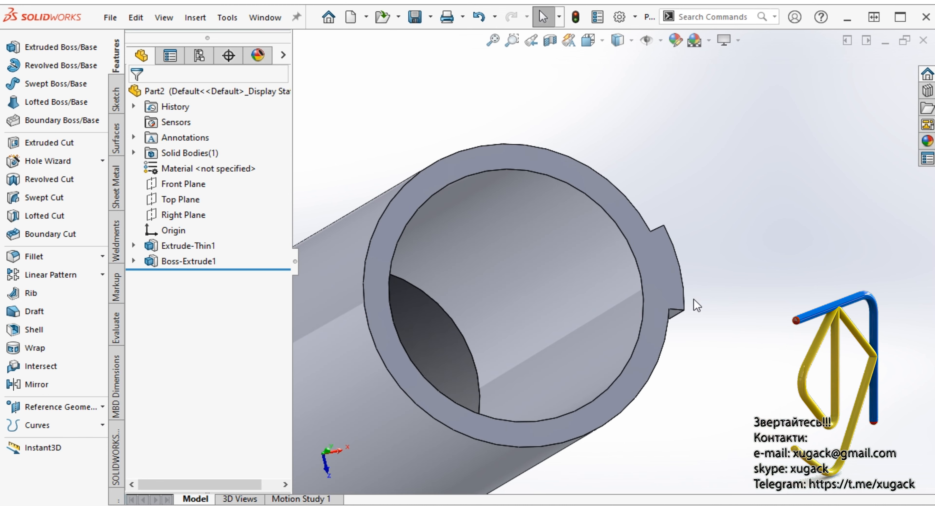
pyautogui.click(664, 279)
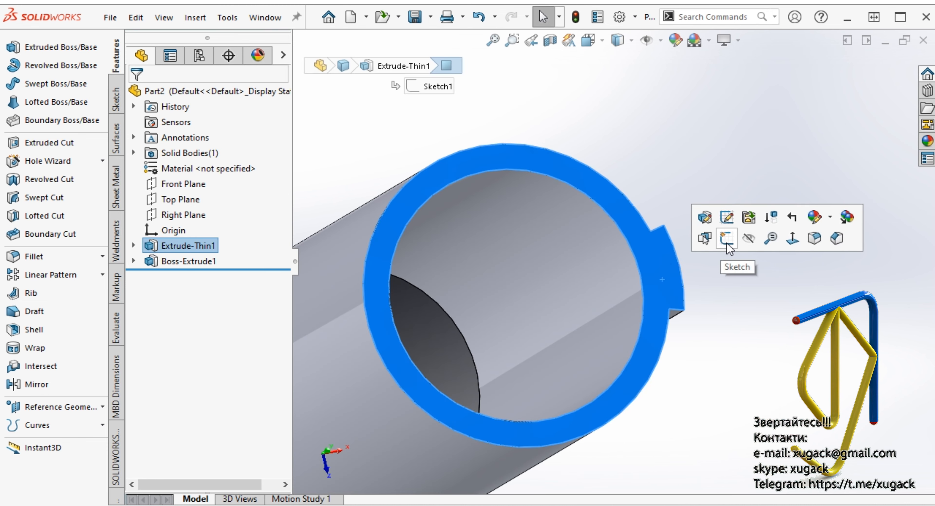
pyautogui.click(727, 246)
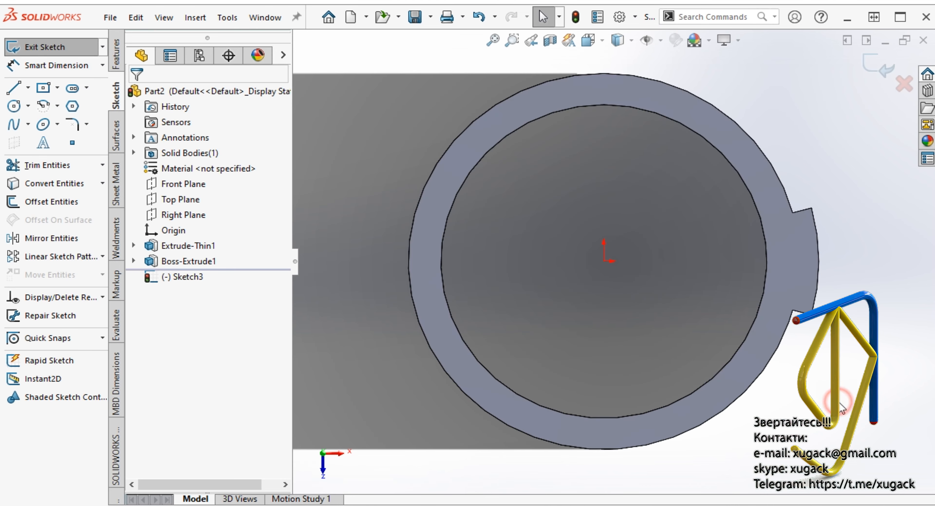
# Sketch a centre-point arc about the origin, inside the wall thickness beside the lug, with a radius of about 27.6 mm.
pyautogui.scroll(-2, 816, 342)
pyautogui.scroll(2, 807, 369)
pyautogui.scroll(-1, 668, 199)
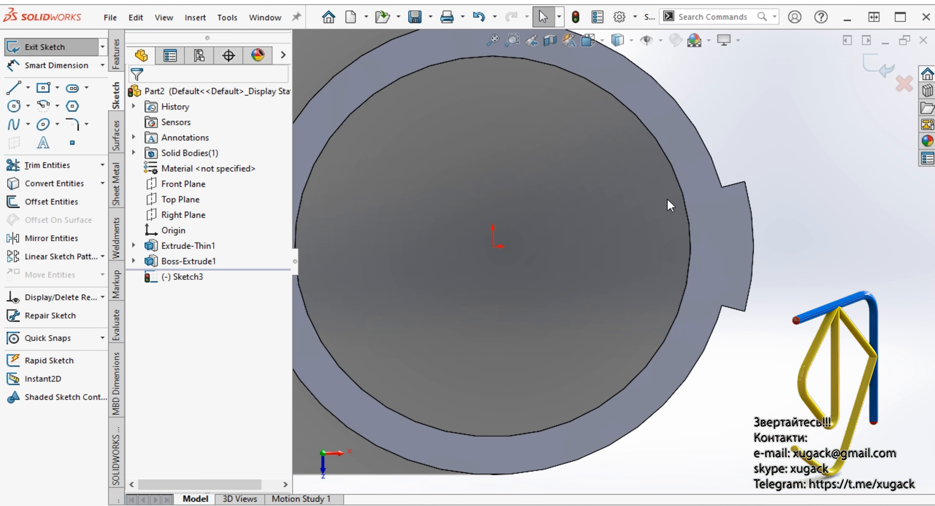
pyautogui.click(44, 106)
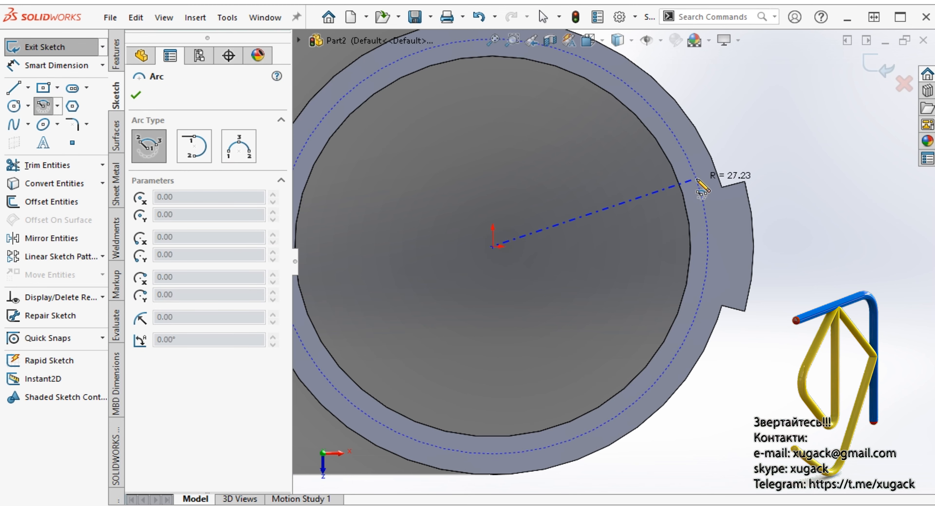
pyautogui.click(688, 158)
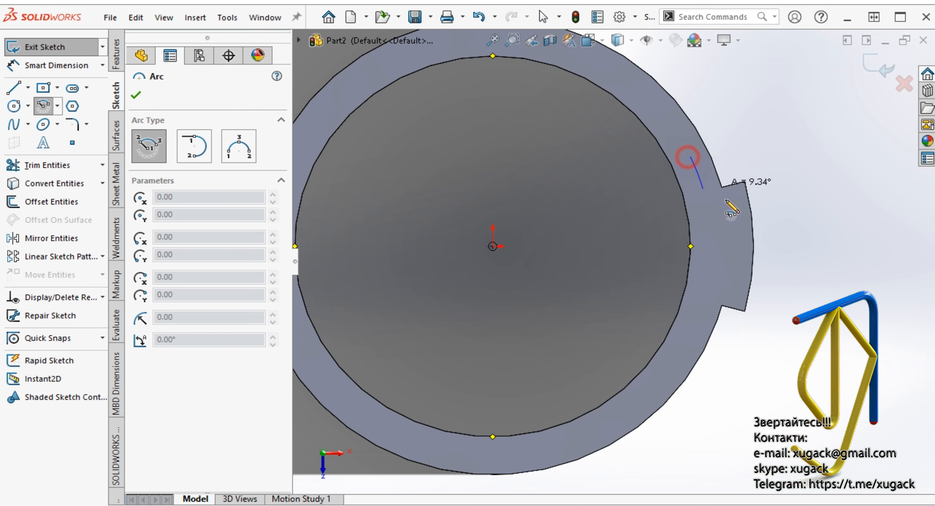
pyautogui.click(706, 292)
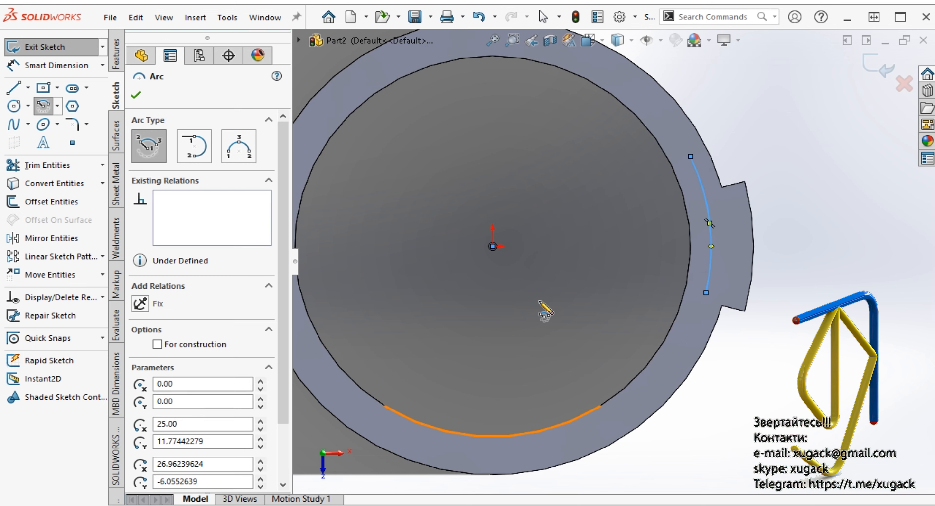
pyautogui.press('Escape')
# Draw radial lines from the origin to both arc ends and join the loose inner endpoint to the origin, closing the sector.
pyautogui.press('l')
pyautogui.moveTo(493, 250); pyautogui.dragTo(691, 157)
pyautogui.moveTo(706, 292); pyautogui.dragTo(493, 247)
pyautogui.scroll(-3, 525, 277)
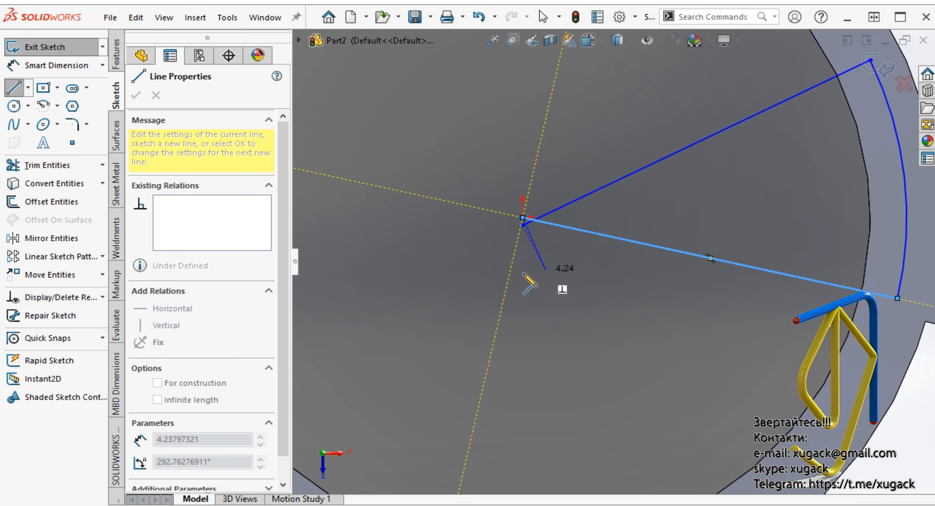
pyautogui.press('Escape')
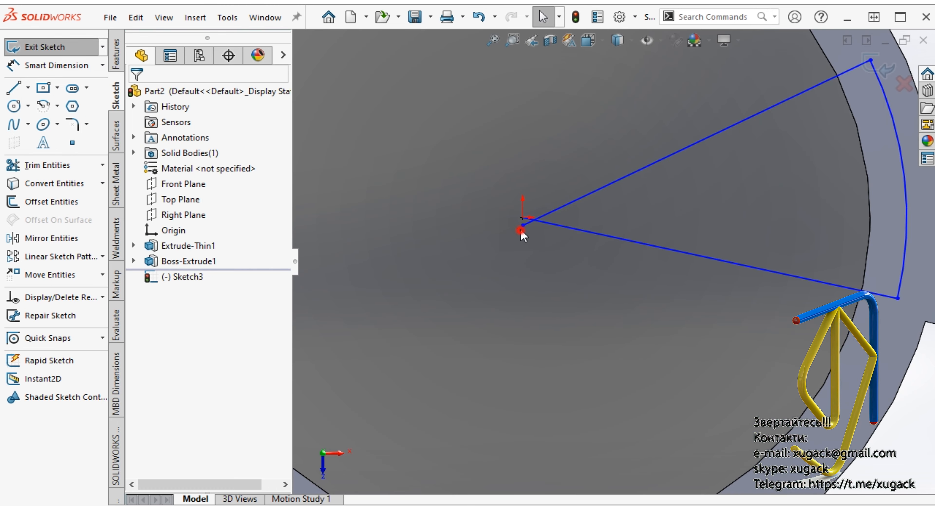
pyautogui.moveTo(523, 225); pyautogui.dragTo(522, 218)
pyautogui.scroll(5, 552, 248)
pyautogui.scroll(-4, 780, 301)
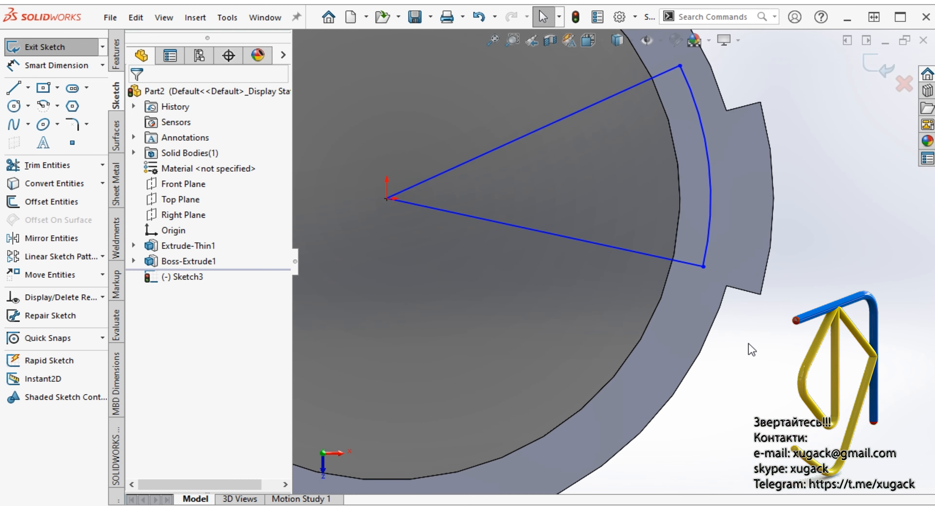
# Dimension the sector arc's radius to 27.5 mm.
pyautogui.rightClick(803, 404)
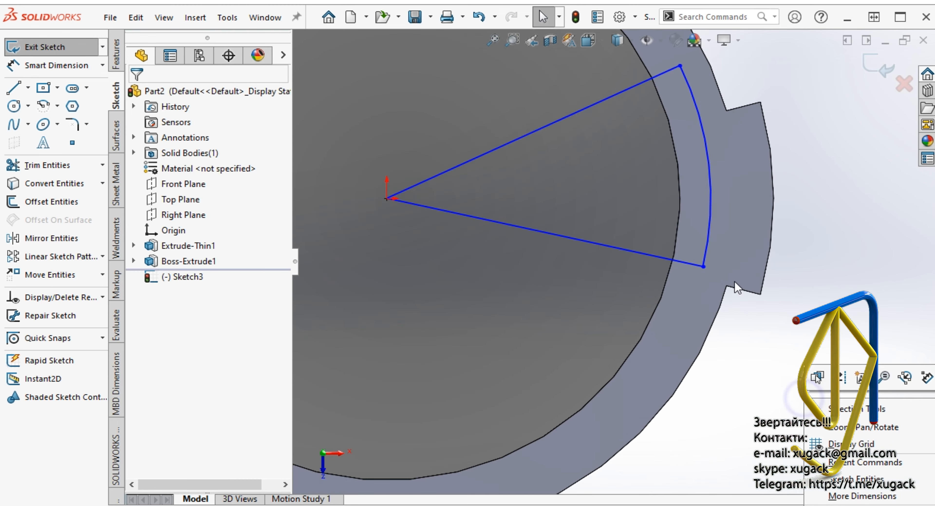
pyautogui.click(764, 399)
pyautogui.moveTo(764, 399); pyautogui.dragTo(765, 351, button='right')
pyautogui.click(706, 242)
pyautogui.click(825, 219)
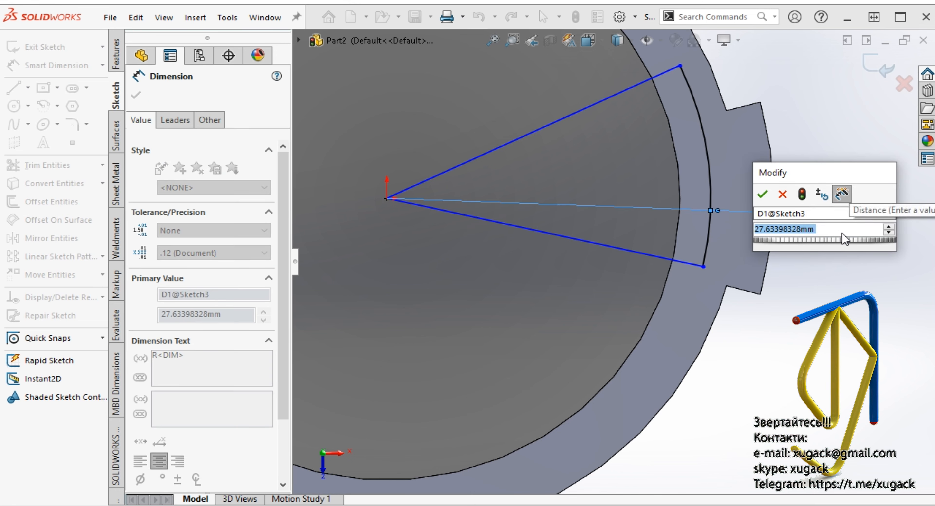
pyautogui.write('27.5')
pyautogui.press('Return')
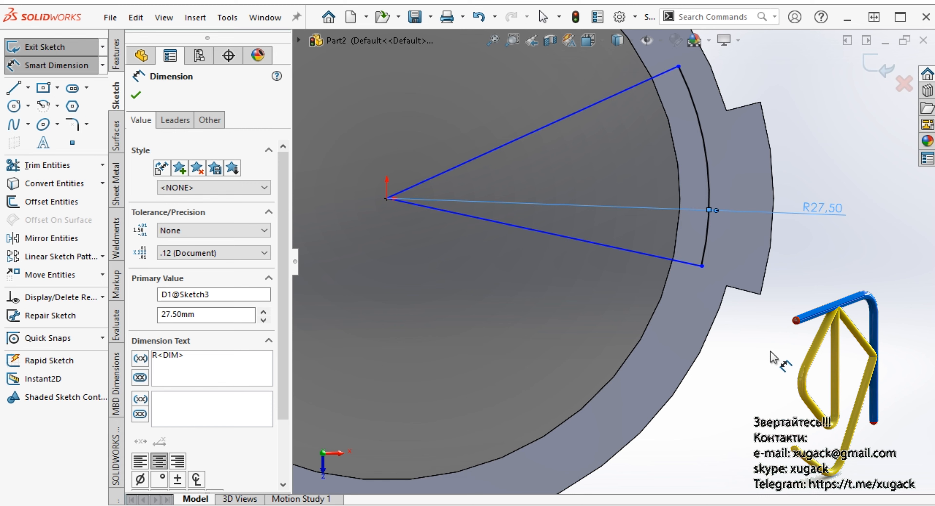
pyautogui.press('Escape')
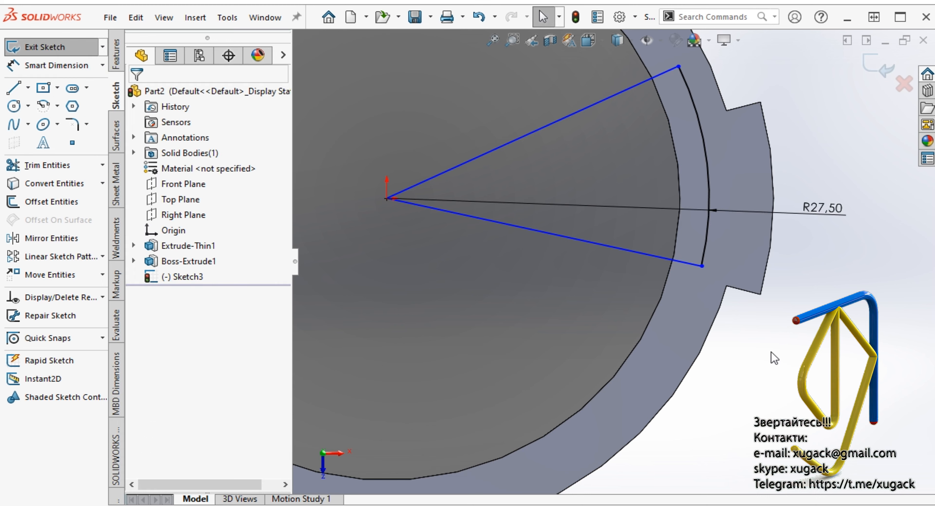
# Constrain the sector's lower radial line to align with the lug's lower side edge.
pyautogui.click(695, 268)
pyautogui.keyDown('ctrl'); pyautogui.click(741, 289); pyautogui.keyUp('ctrl')
pyautogui.click(735, 259)
pyautogui.click(783, 317)
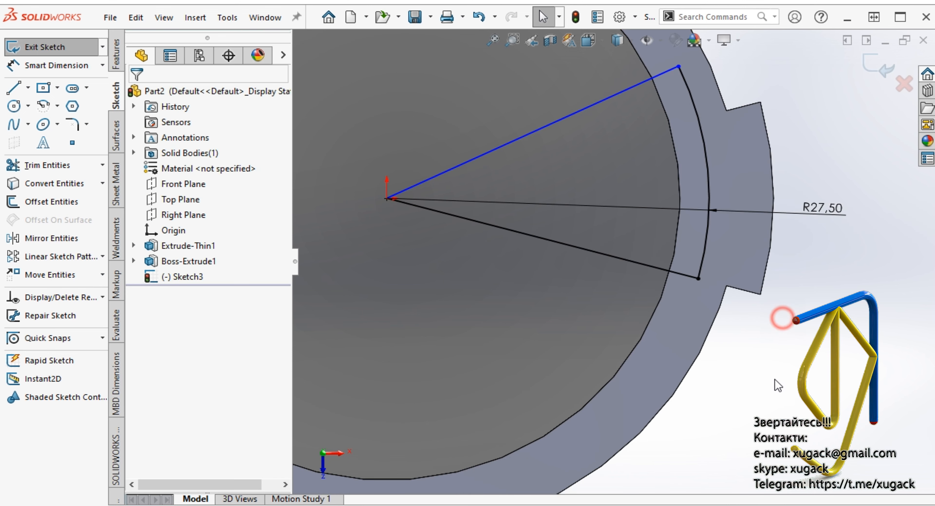
# Dimension the angle between the sector's two radial lines to 45 degrees.
pyautogui.scroll(2, 750, 296)
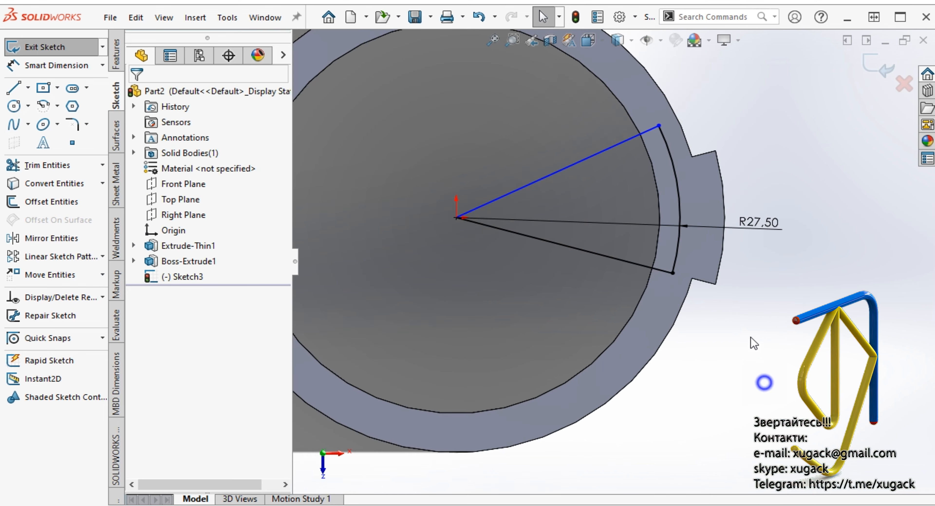
pyautogui.moveTo(764, 382); pyautogui.dragTo(753, 351, button='right')
pyautogui.scroll(-2, 700, 148)
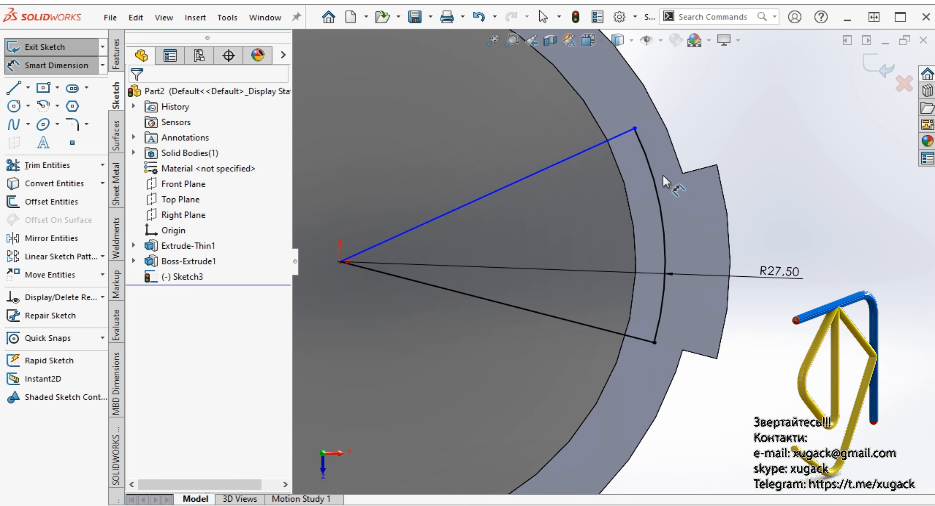
pyautogui.click(605, 329)
pyautogui.click(588, 150)
pyautogui.click(798, 178)
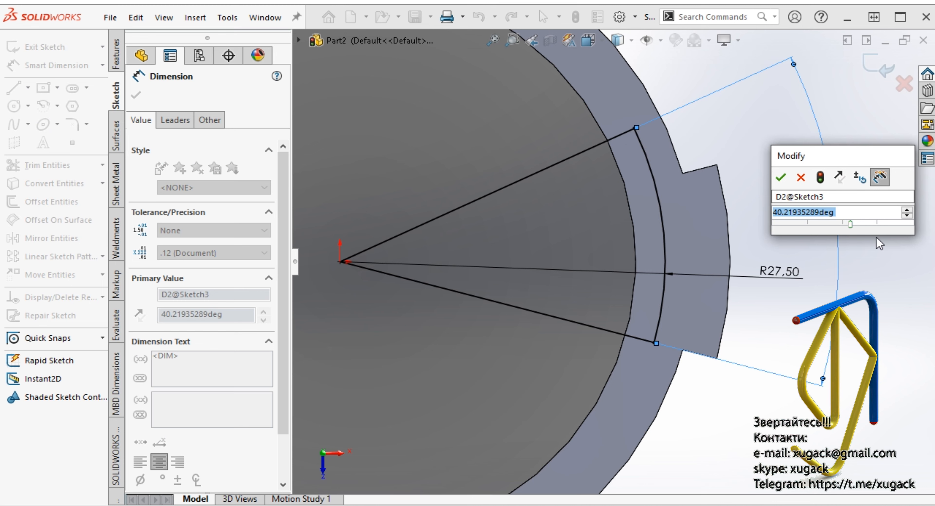
pyautogui.write('45')
pyautogui.press('Return')
pyautogui.scroll(3, 781, 301)
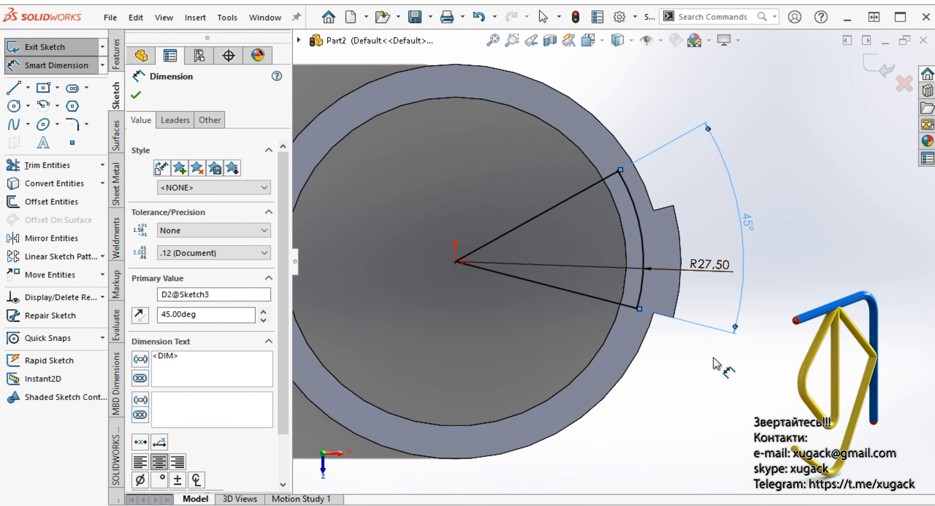
# Begin an Extruded Cut of the sector with the Offset From Surface end condition, referenced to the lug's lower end face.
pyautogui.click(116, 63)
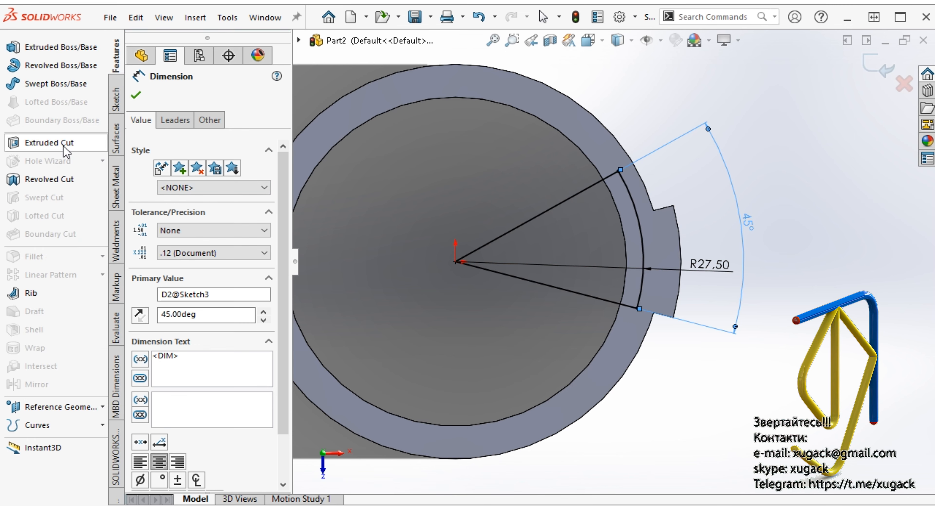
pyautogui.click(51, 142)
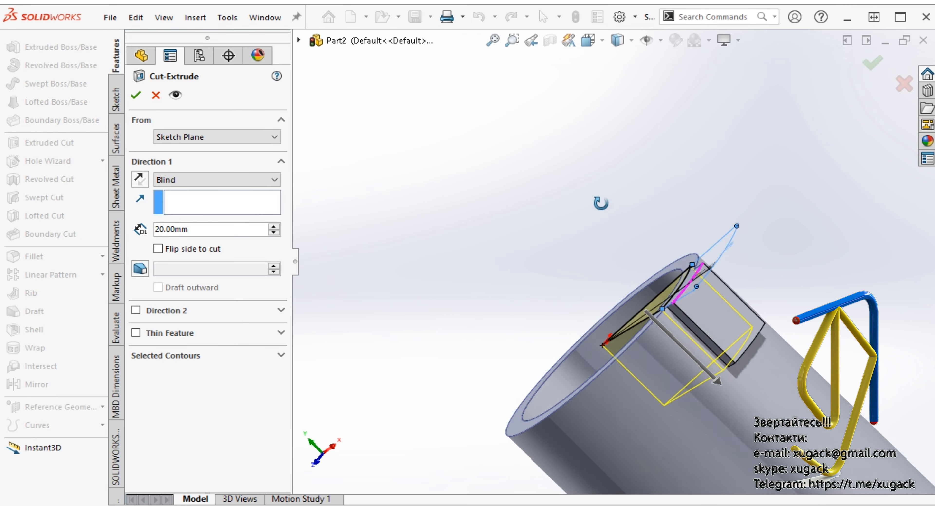
pyautogui.click(237, 184)
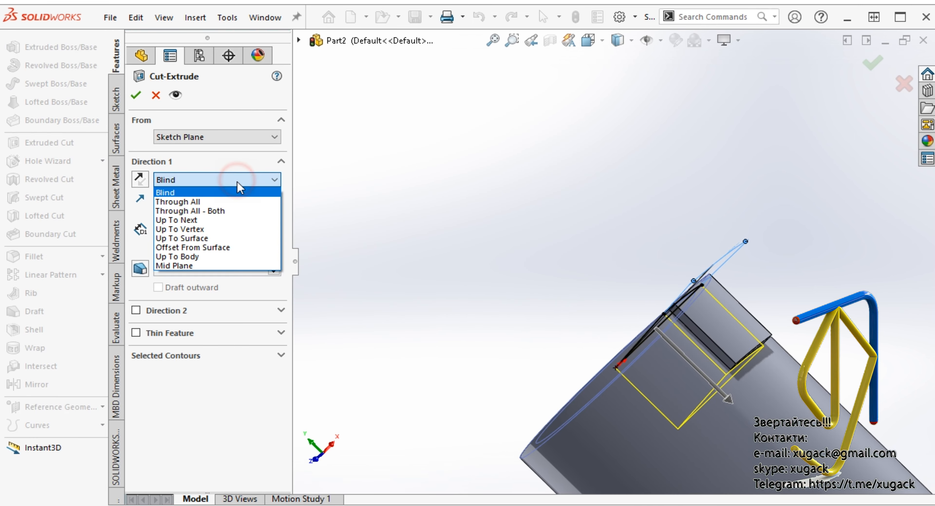
pyautogui.click(244, 247)
pyautogui.scroll(-6, 760, 352)
pyautogui.moveTo(680, 344); pyautogui.dragTo(656, 306, button='middle')
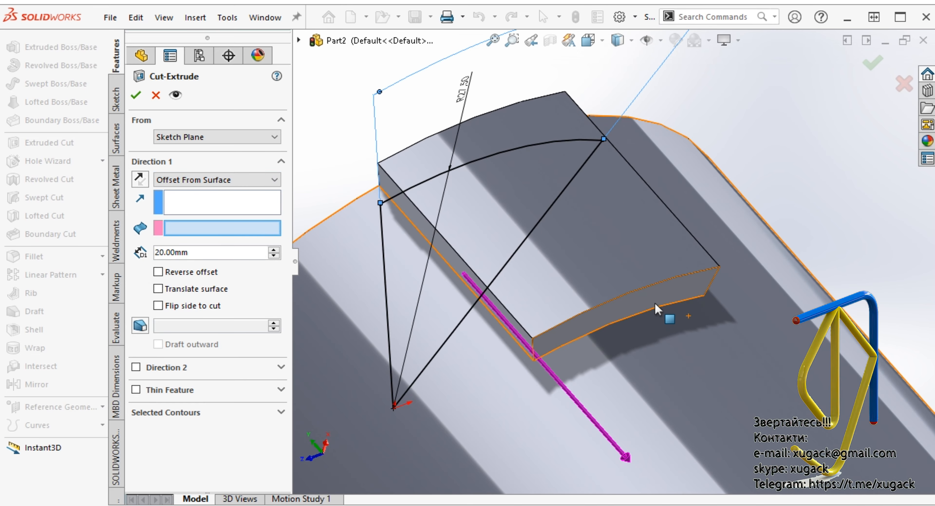
pyautogui.click(657, 297)
pyautogui.moveTo(632, 252); pyautogui.dragTo(745, 351, button='middle')
pyautogui.scroll(4, 746, 351)
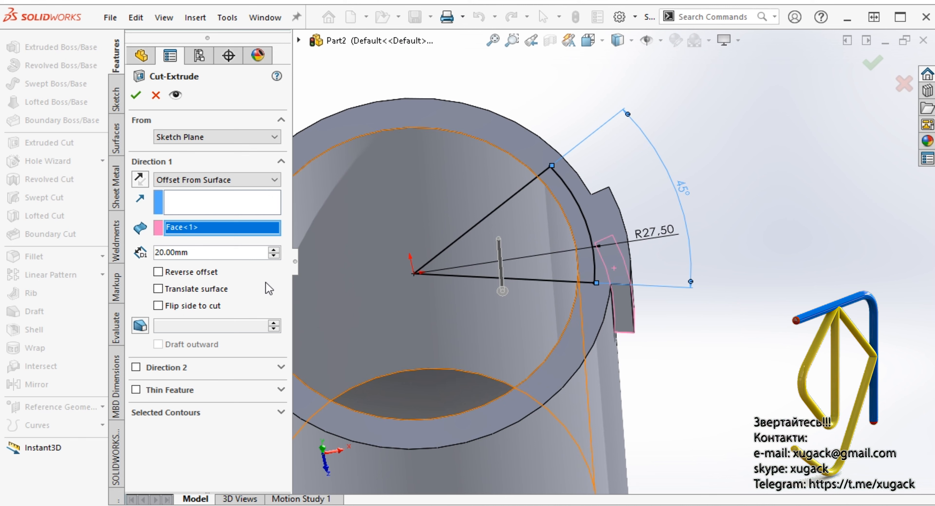
pyautogui.click(159, 273)
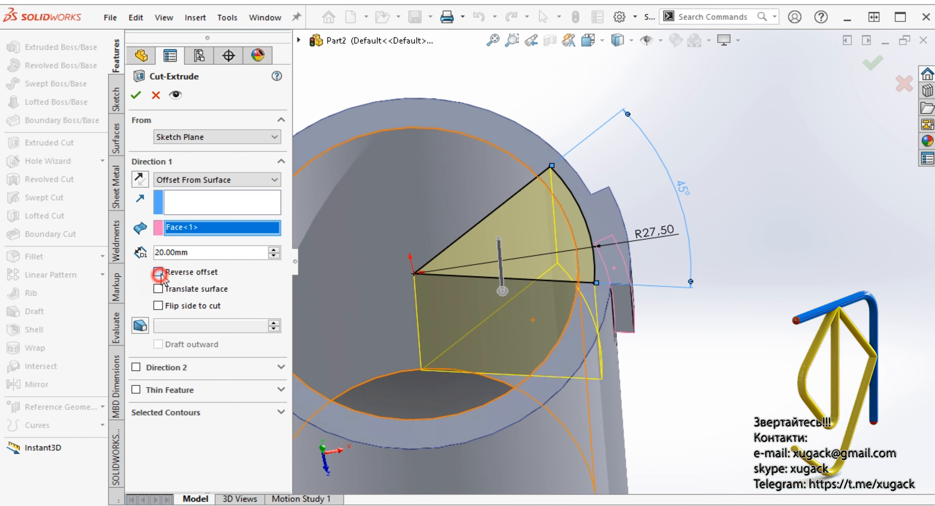
pyautogui.moveTo(212, 254); pyautogui.dragTo(88, 263)
pyautogui.moveTo(699, 347); pyautogui.dragTo(617, 259, button='middle')
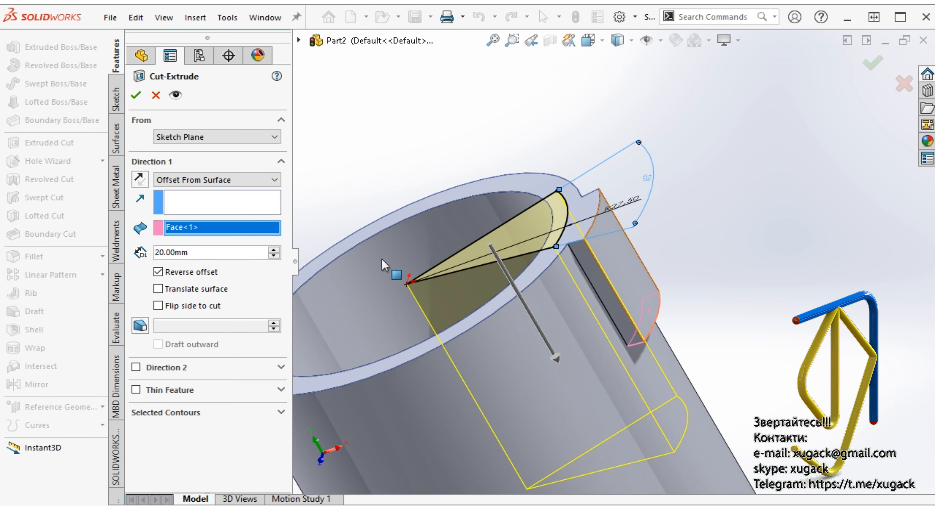
pyautogui.click(159, 273)
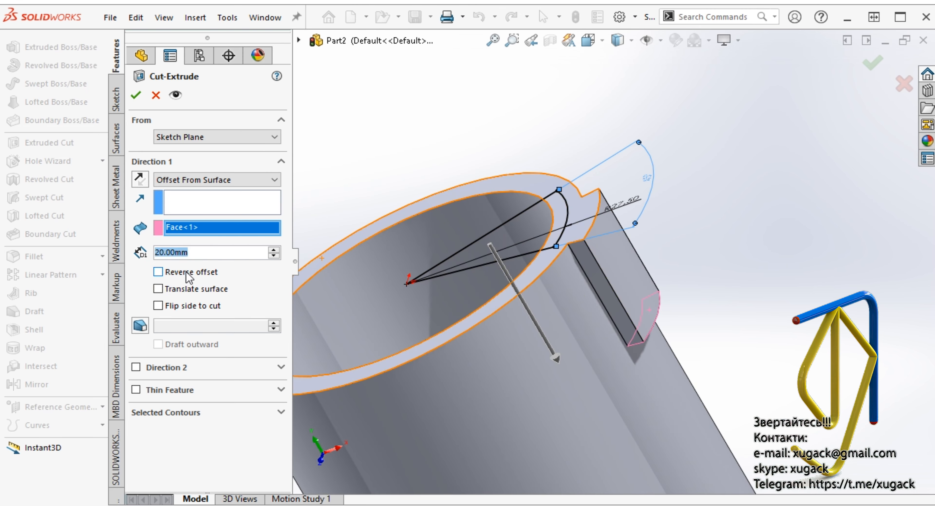
# Set the cut's offset from the lug's end face to 5 mm and complete the cut.
pyautogui.write('5')
pyautogui.press('Return')
pyautogui.moveTo(693, 327); pyautogui.dragTo(692, 434, button='middle')
pyautogui.click(142, 97)
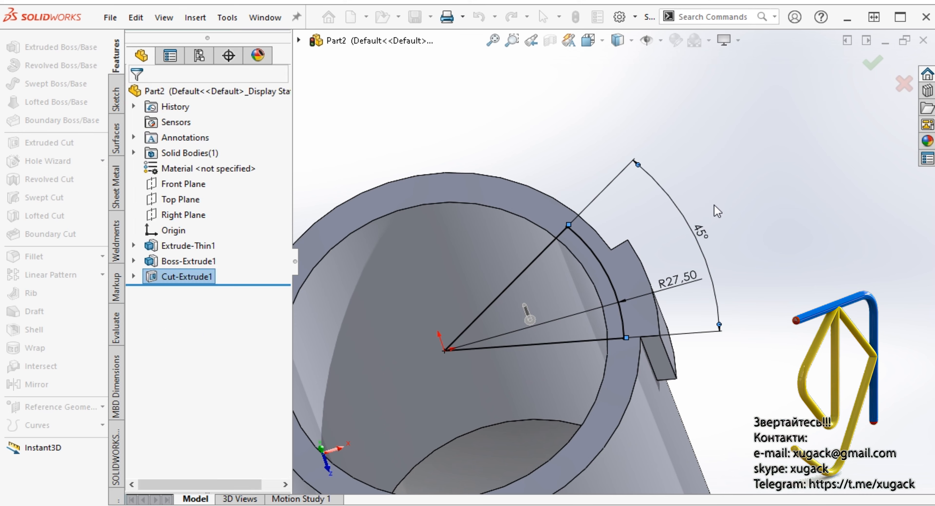
# On the tube's top end face, sketch a centre-point arc about the origin across the lug's base, with a radius of about 30 mm.
pyautogui.moveTo(744, 222); pyautogui.dragTo(660, 295, button='middle')
pyautogui.click(661, 295)
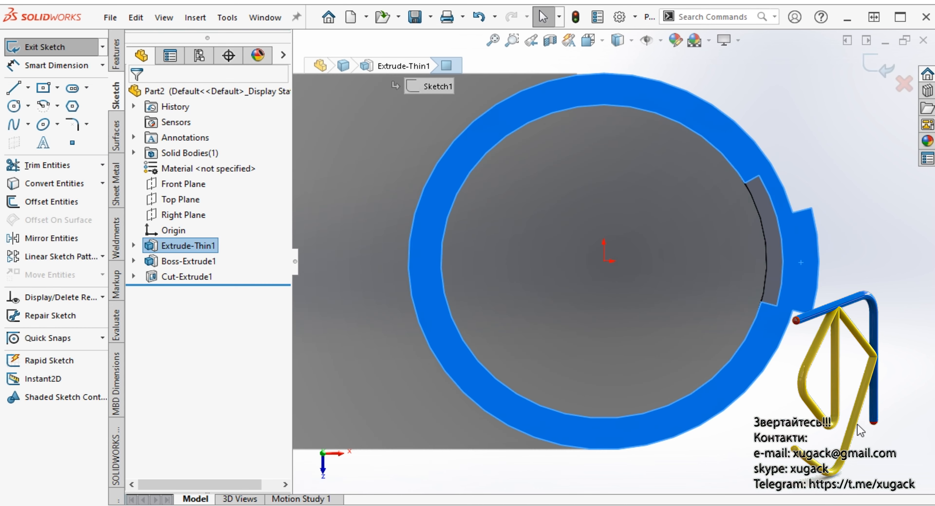
pyautogui.click(856, 422)
pyautogui.click(43, 106)
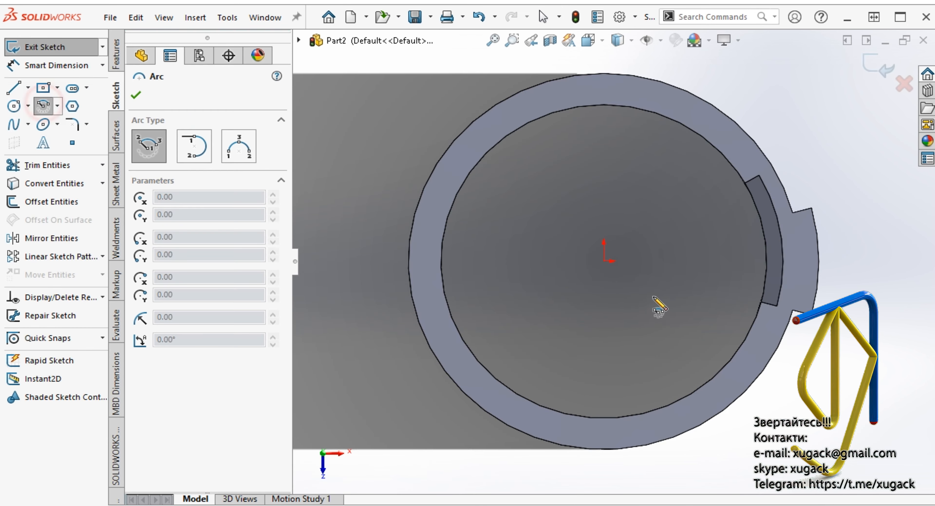
pyautogui.click(604, 263)
pyautogui.scroll(-2, 848, 310)
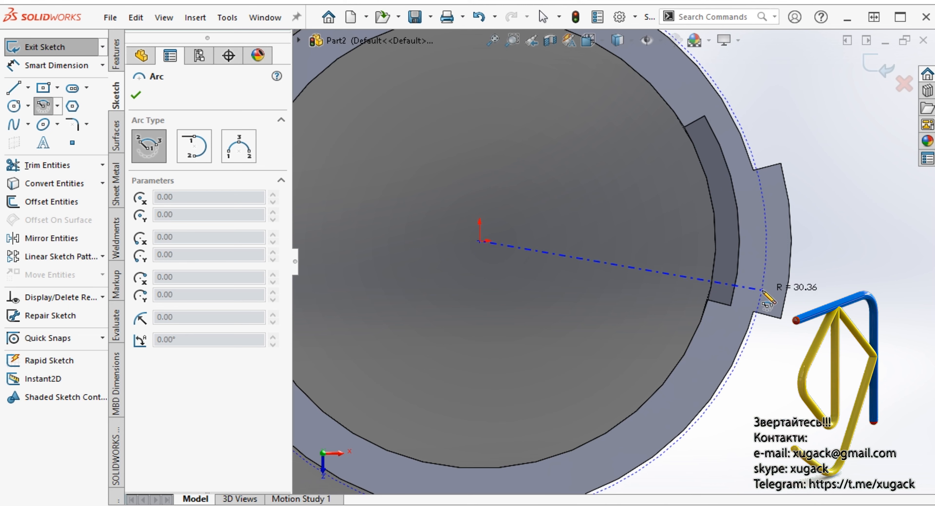
pyautogui.click(760, 290)
pyautogui.click(759, 191)
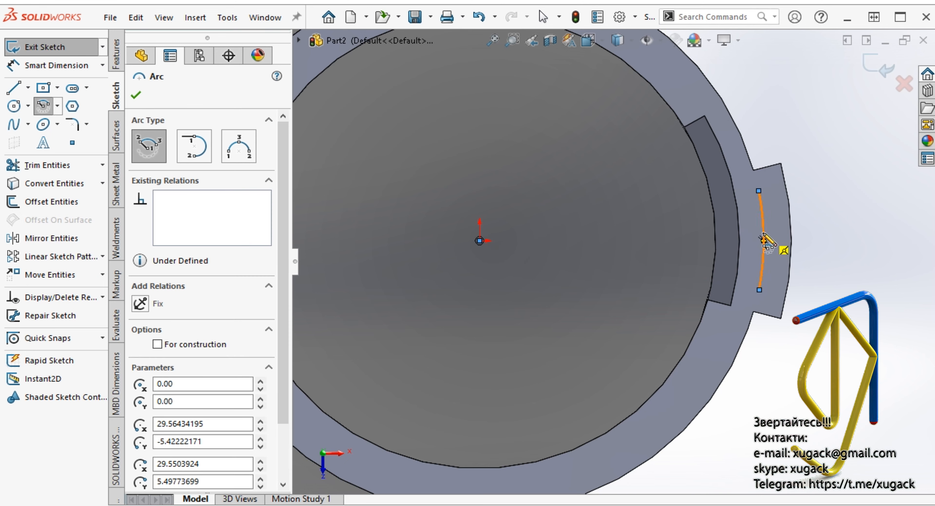
# Draw two radial lines joining the origin to both ends of the new arc, closing the second sector.
pyautogui.click(12, 90)
pyautogui.click(480, 241)
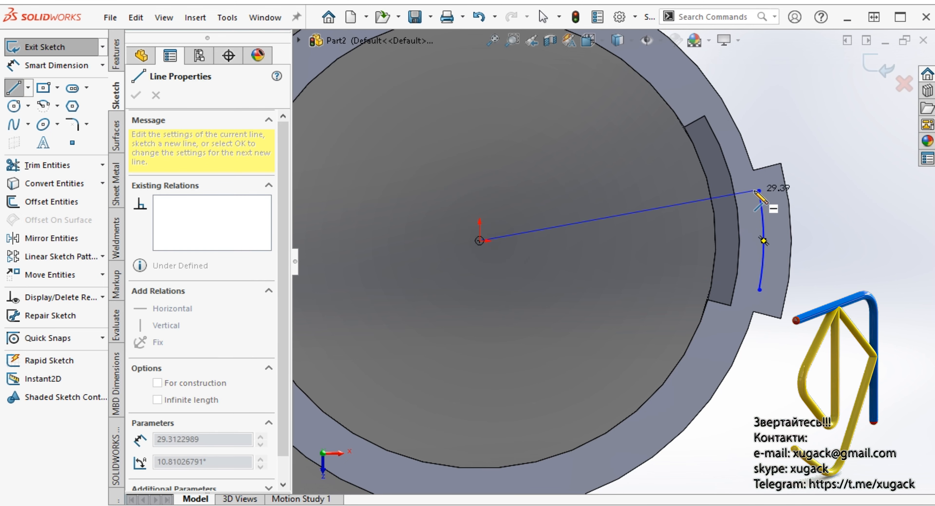
pyautogui.click(759, 190)
pyautogui.click(760, 290)
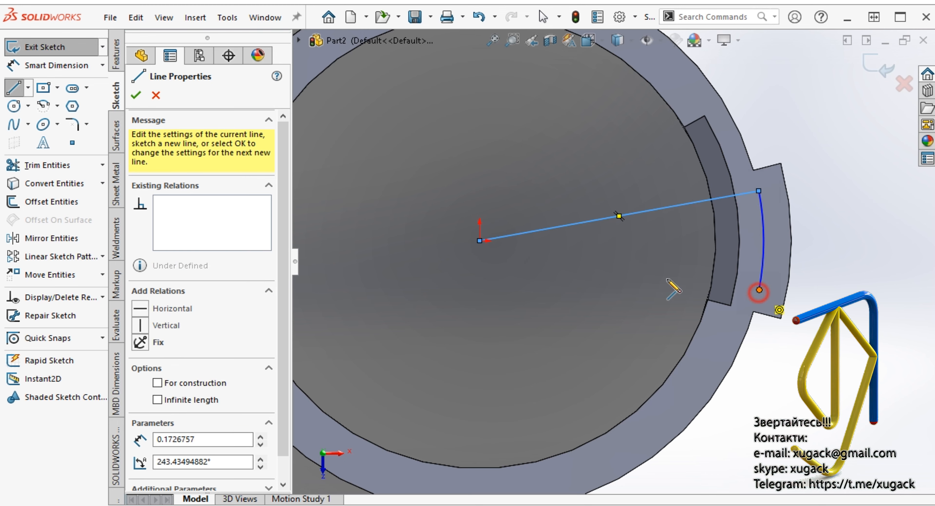
pyautogui.click(480, 241)
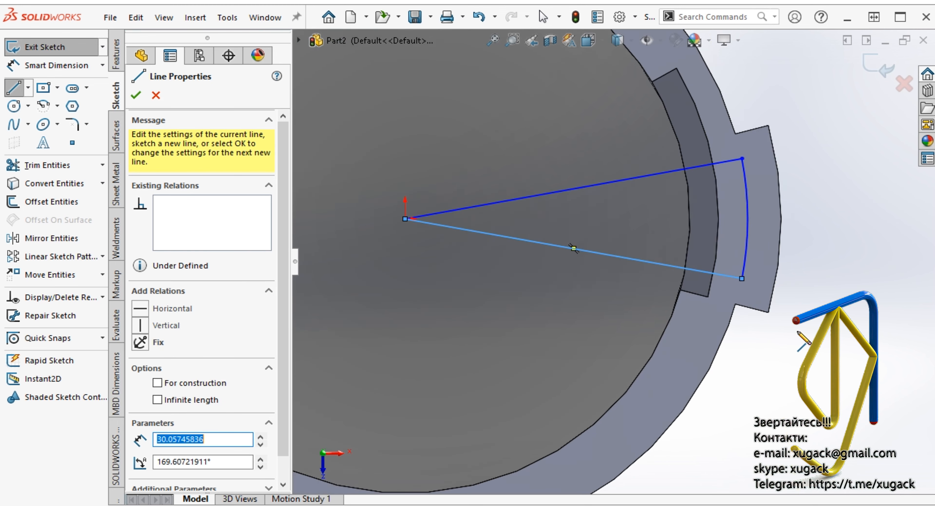
# Make the arc's midpoint horizontal with the origin so the second sector is centred on the lug.
pyautogui.press('Escape')
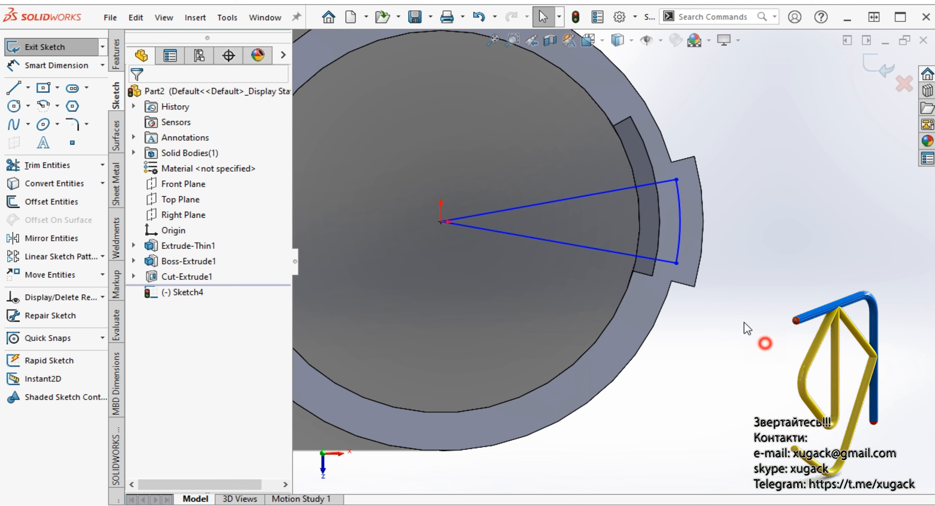
pyautogui.click(680, 222)
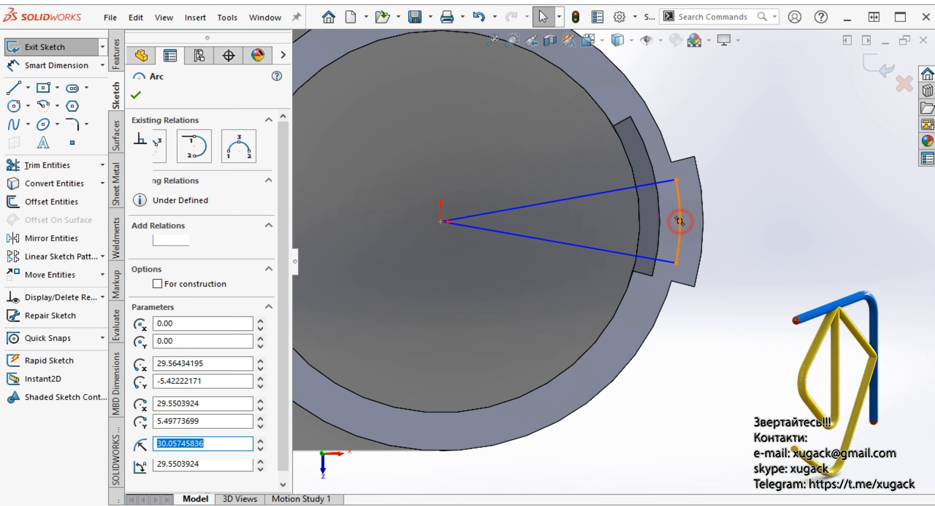
pyautogui.keyDown('ctrl'); pyautogui.click(441, 223); pyautogui.keyUp('ctrl')
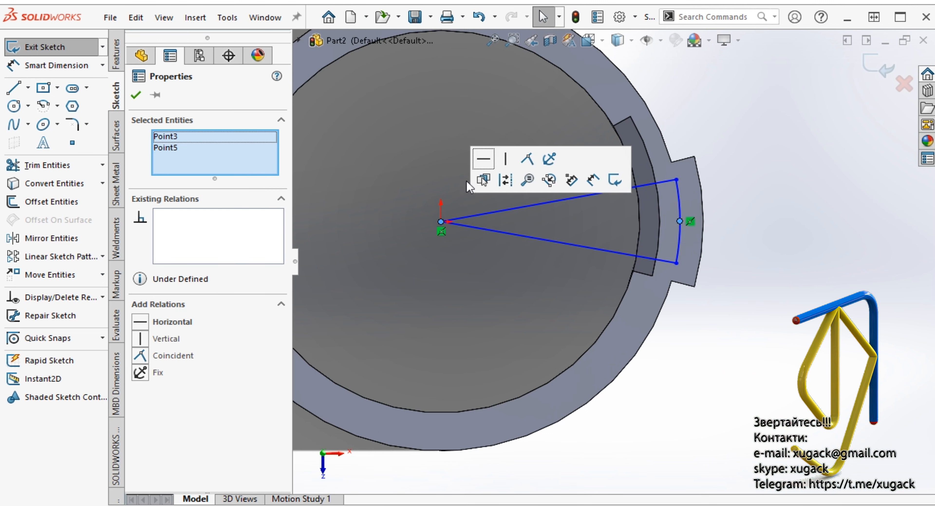
pyautogui.click(480, 162)
pyautogui.click(754, 340)
# Dimension the second sector's arc with a radius of 30 mm.
pyautogui.moveTo(774, 394); pyautogui.dragTo(774, 346, button='right')
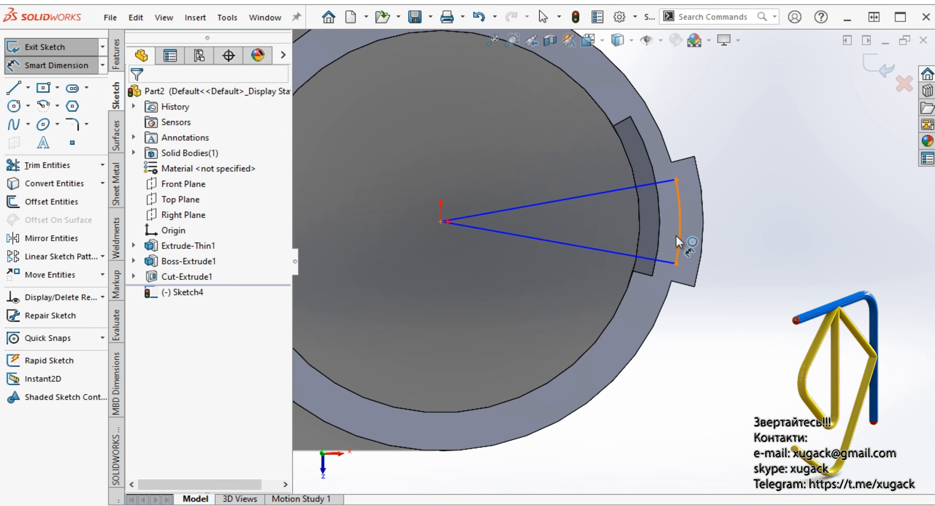
pyautogui.click(678, 240)
pyautogui.click(776, 239)
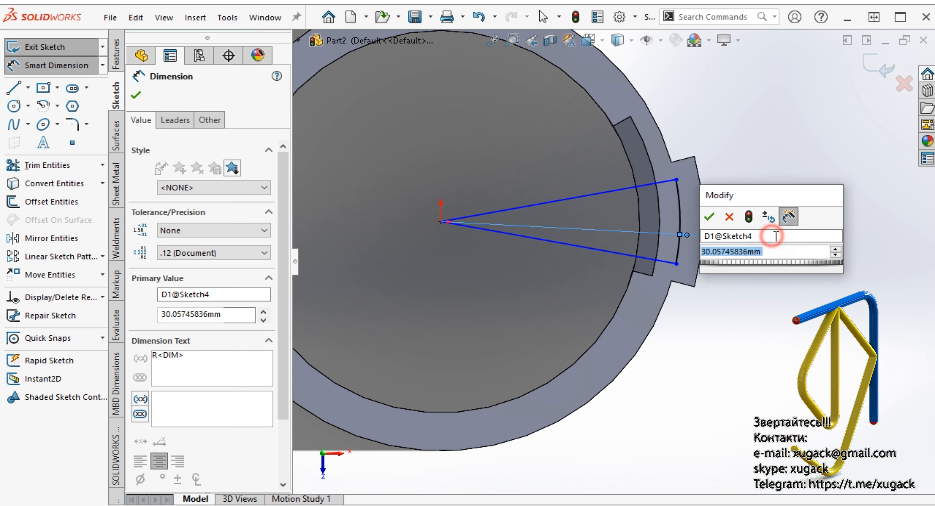
pyautogui.write('30')
pyautogui.press('Return')
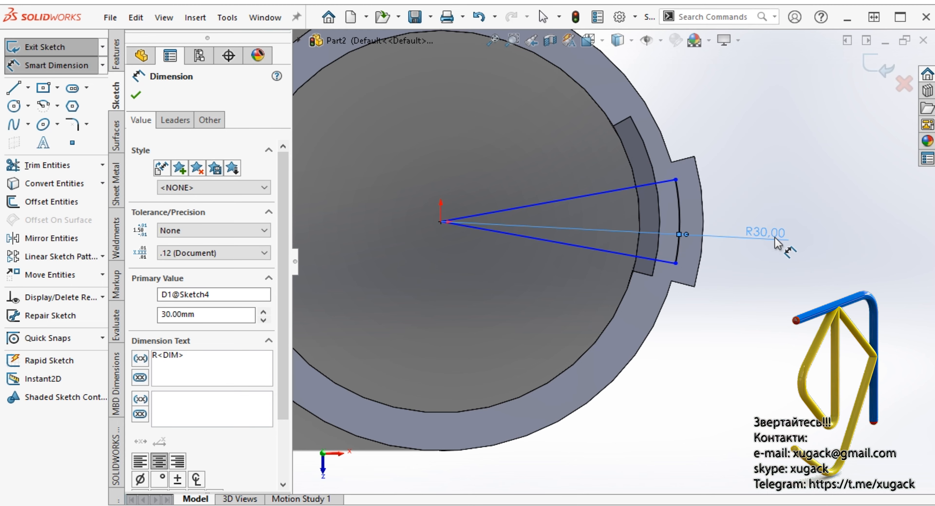
pyautogui.click(797, 350)
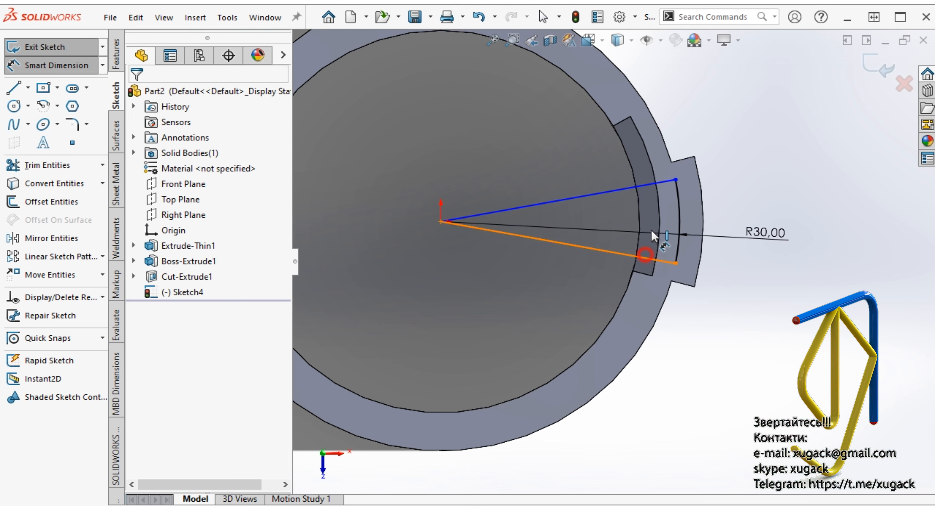
# Dimension the angle between the sector's two radial lines as 22 degrees.
pyautogui.click(645, 255)
pyautogui.click(655, 183)
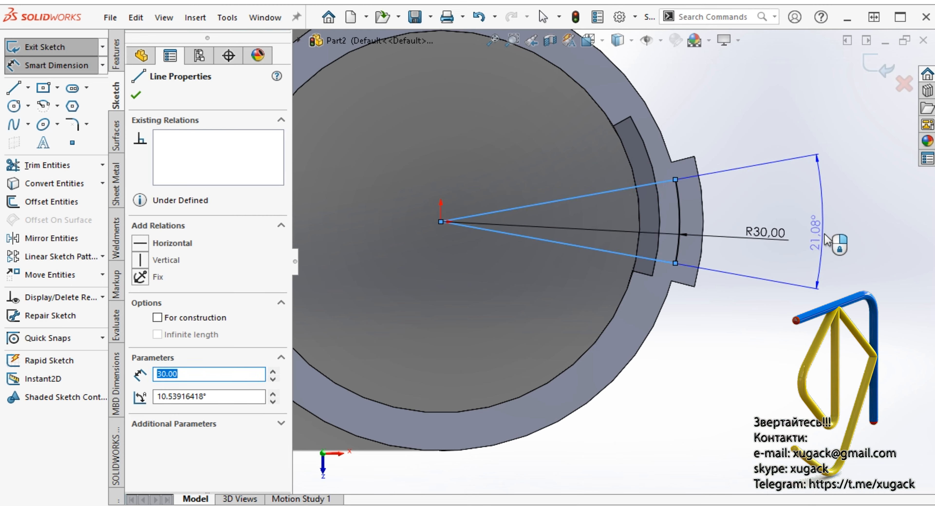
pyautogui.click(827, 240)
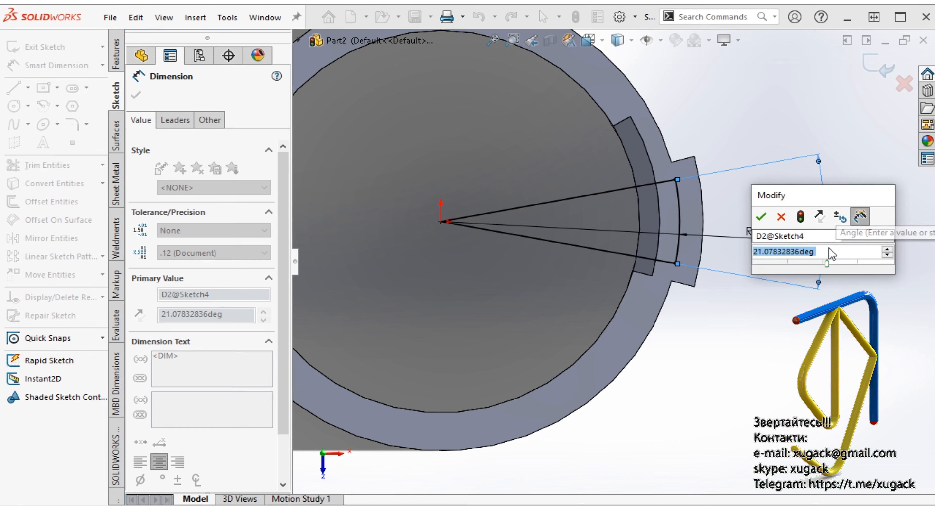
pyautogui.write('22')
pyautogui.press('Return')
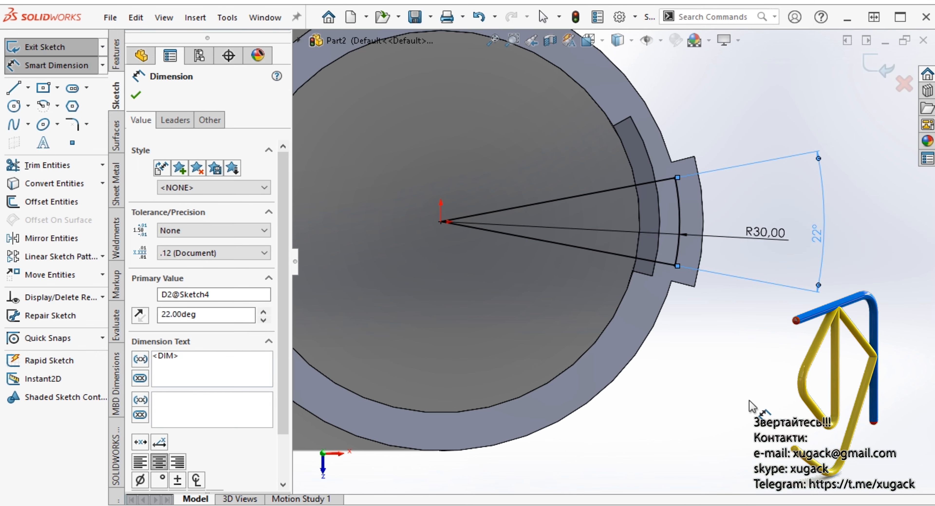
# Make an Extruded Cut of the 22-degree sector, using Up To Surface with the floor face of the existing recess.
pyautogui.moveTo(715, 358); pyautogui.dragTo(751, 319, button='middle')
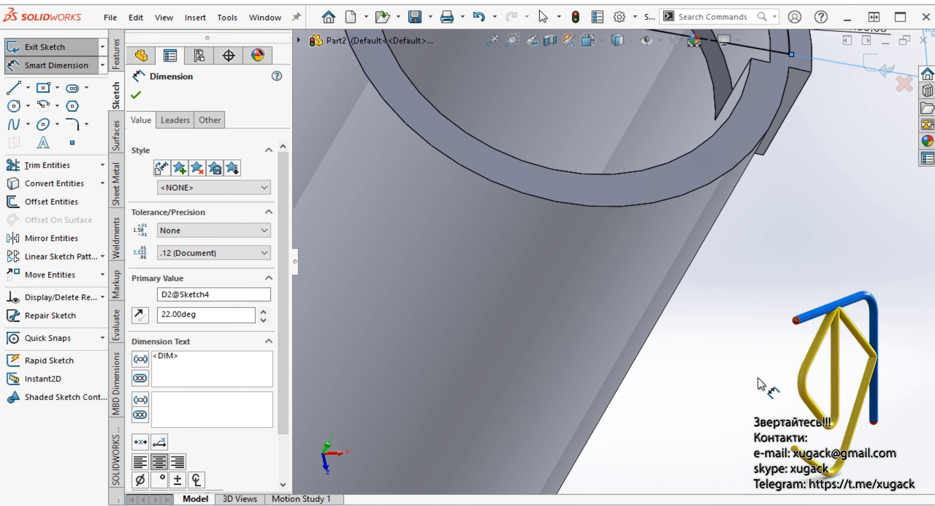
pyautogui.scroll(2, 758, 378)
pyautogui.scroll(-1, 713, 168)
pyautogui.moveTo(714, 168); pyautogui.dragTo(712, 233, button='middle')
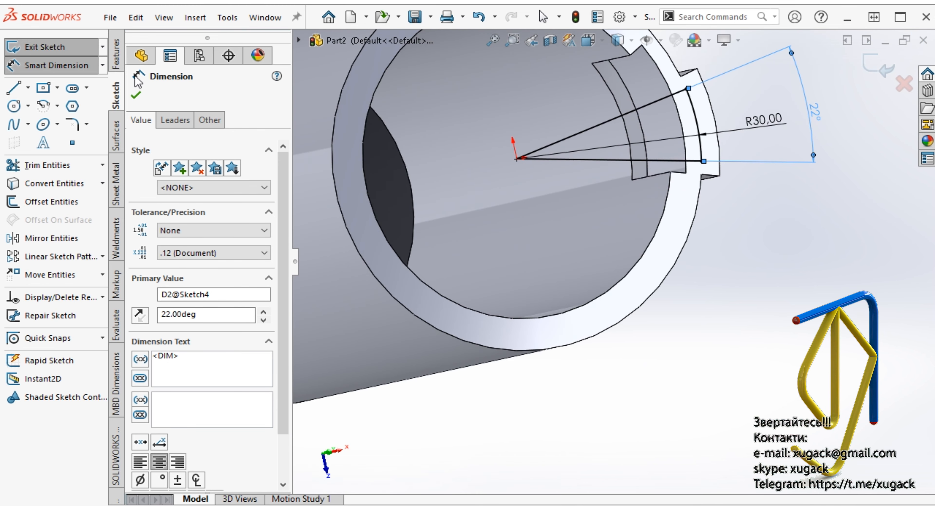
pyautogui.click(136, 95)
pyautogui.click(115, 55)
pyautogui.click(49, 142)
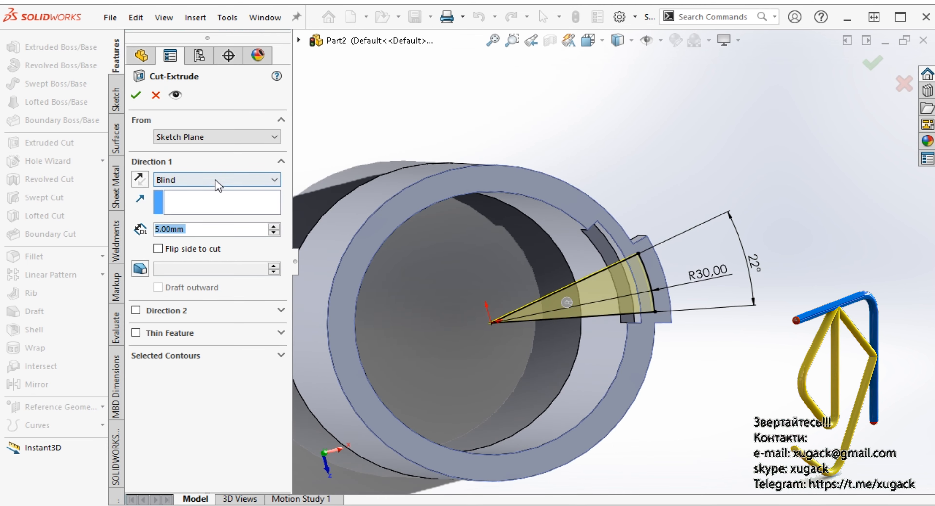
pyautogui.click(217, 185)
pyautogui.click(213, 228)
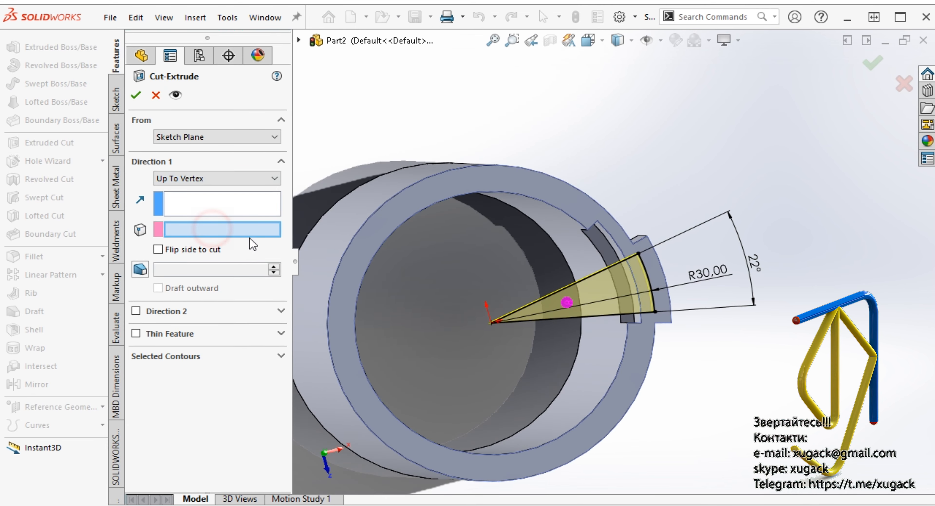
pyautogui.click(235, 180)
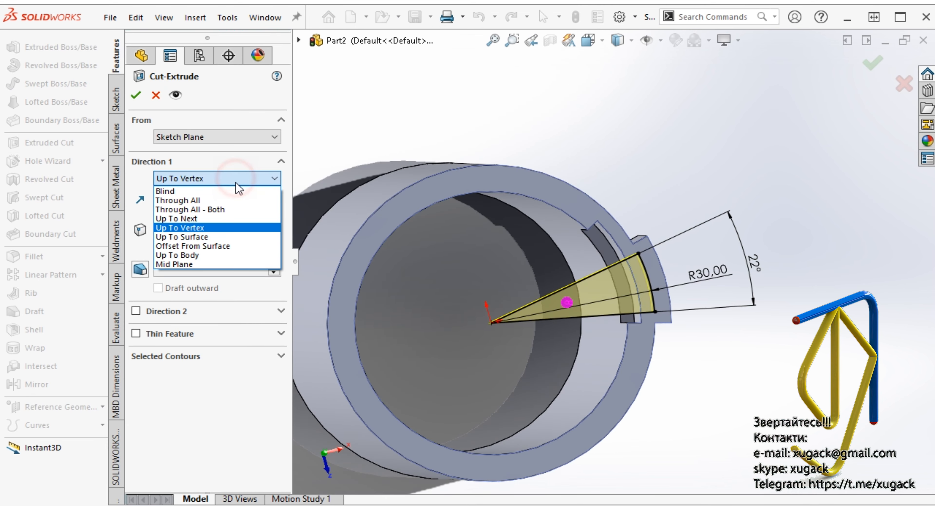
pyautogui.click(225, 237)
pyautogui.click(621, 269)
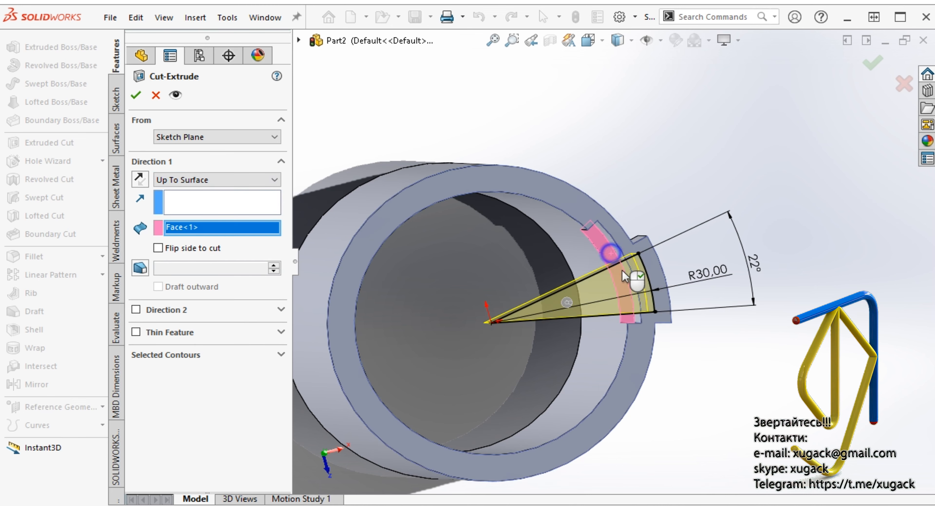
pyautogui.press('Return')
# On the tube's top end face, sketch a centre rectangle about 4.2 mm wide running radially across the recess and lug.
pyautogui.moveTo(717, 410); pyautogui.dragTo(670, 305, button='middle')
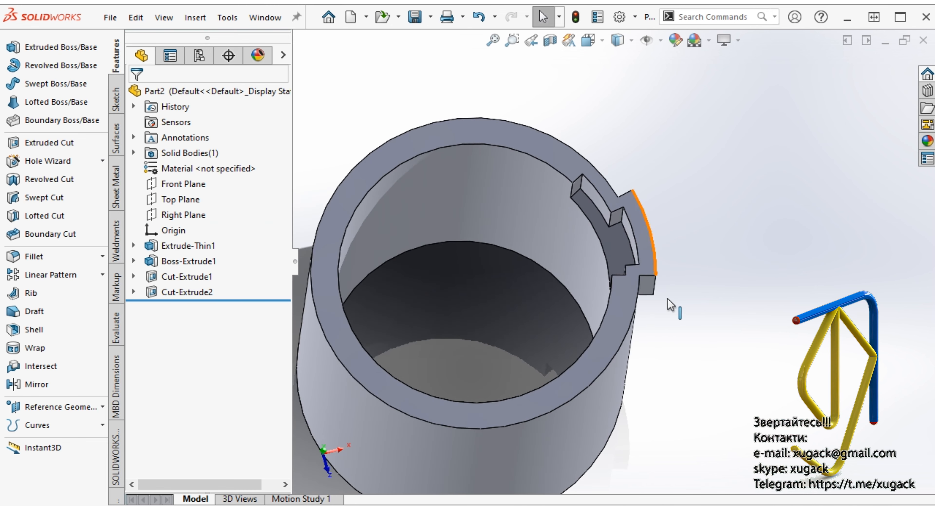
pyautogui.click(655, 232)
pyautogui.click(715, 192)
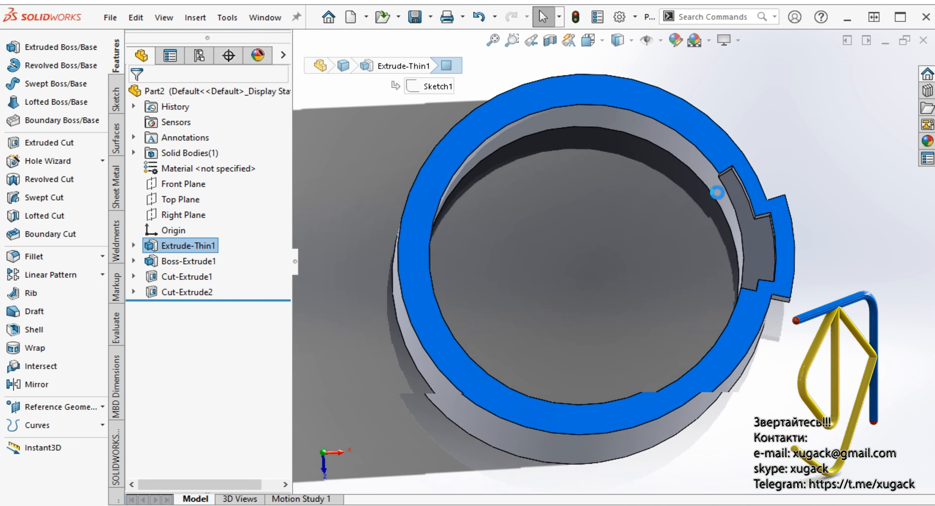
pyautogui.scroll(-3, 709, 226)
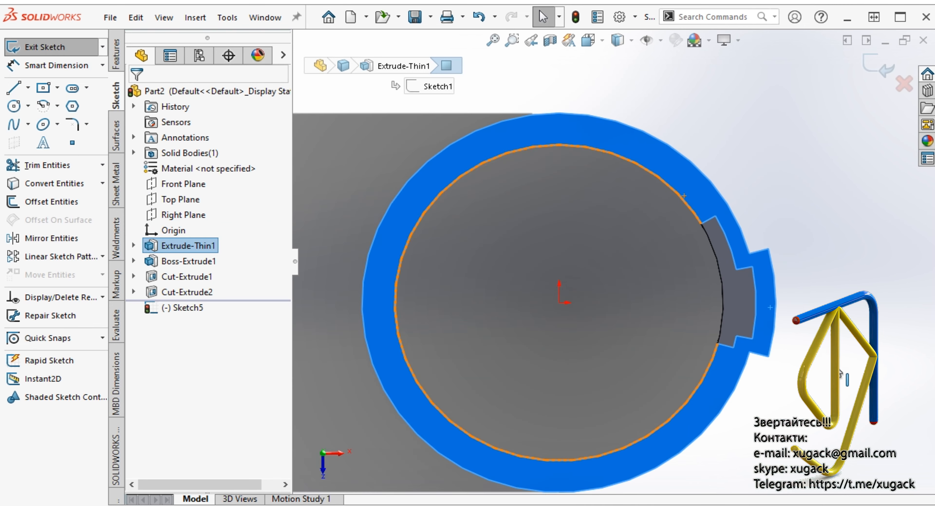
pyautogui.click(834, 369)
pyautogui.click(44, 87)
pyautogui.scroll(-2, 706, 321)
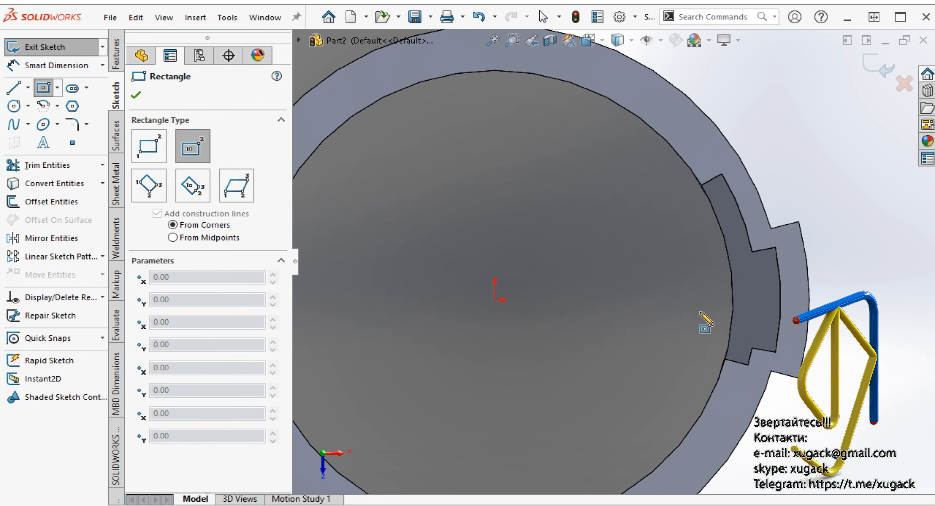
pyautogui.click(762, 300)
pyautogui.click(845, 319)
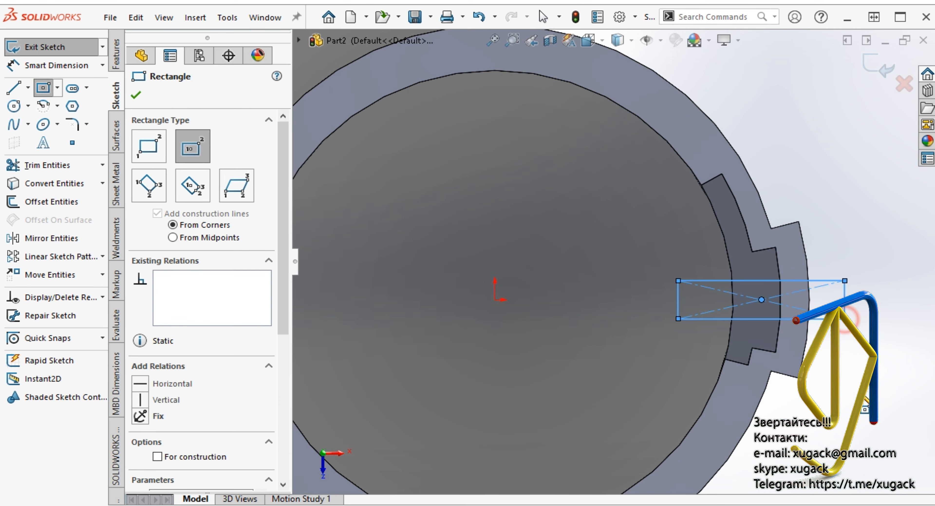
# Dimension the short side of the rectangle as 4 mm.
pyautogui.moveTo(858, 393); pyautogui.dragTo(856, 349, button='right')
pyautogui.click(849, 309)
pyautogui.click(864, 307)
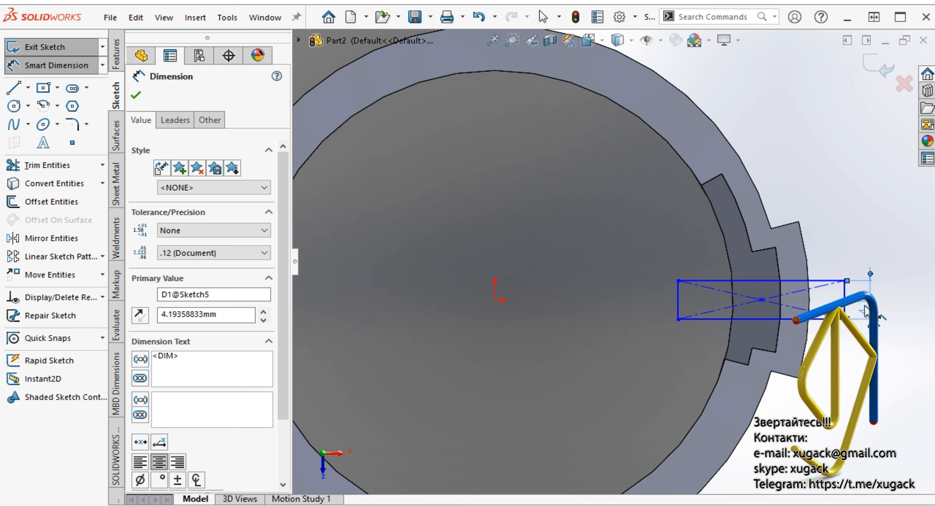
pyautogui.write('4')
pyautogui.press('Return')
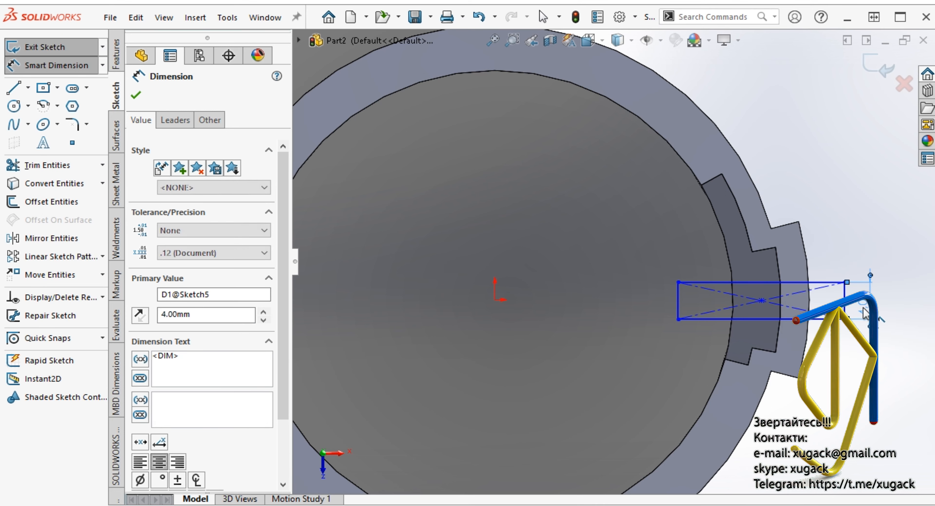
pyautogui.press('Escape')
pyautogui.press('Escape')
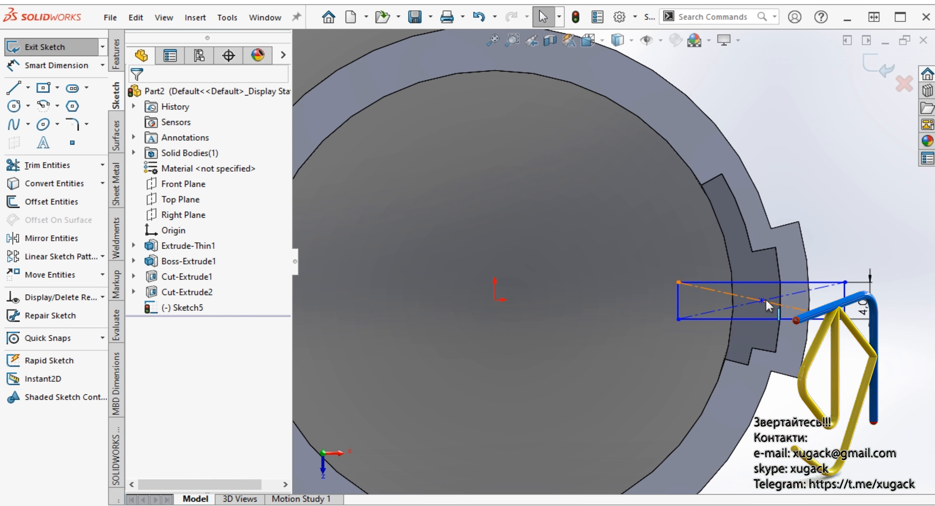
# Add a horizontal relation between the rectangle's centre point and the origin.
pyautogui.click(756, 301)
pyautogui.keyDown('ctrl'); pyautogui.click(496, 301); pyautogui.keyUp('ctrl')
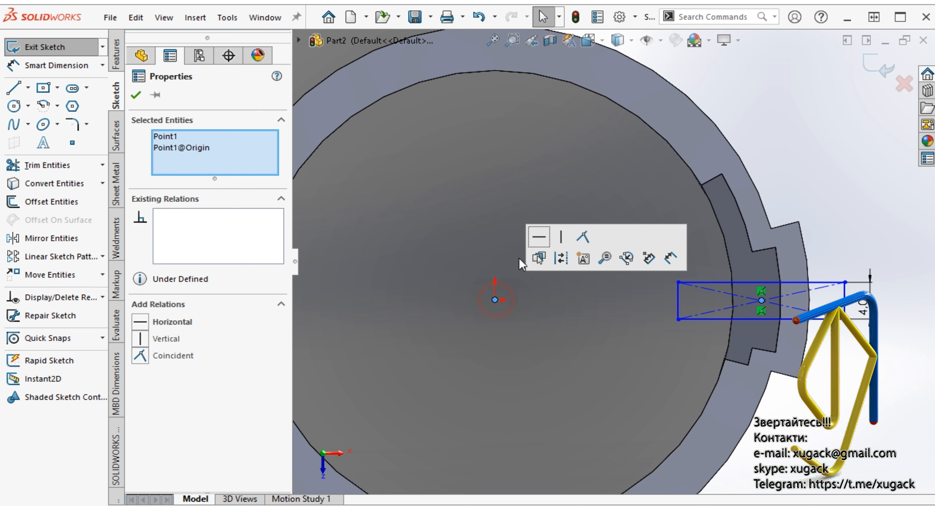
pyautogui.click(541, 236)
pyautogui.press('Escape')
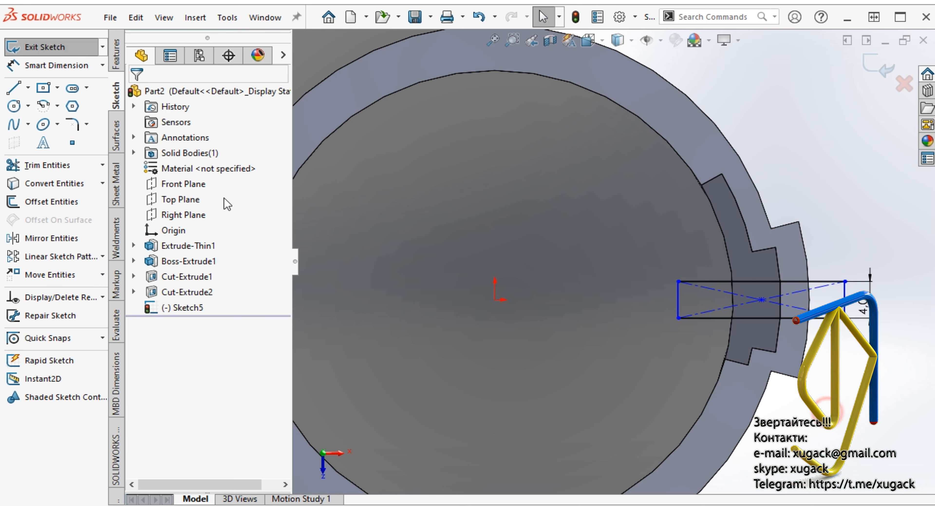
# Make a blind Extruded Cut of the rectangle 2 mm deep, forming a slot through the top of the lug.
pyautogui.click(117, 58)
pyautogui.click(45, 143)
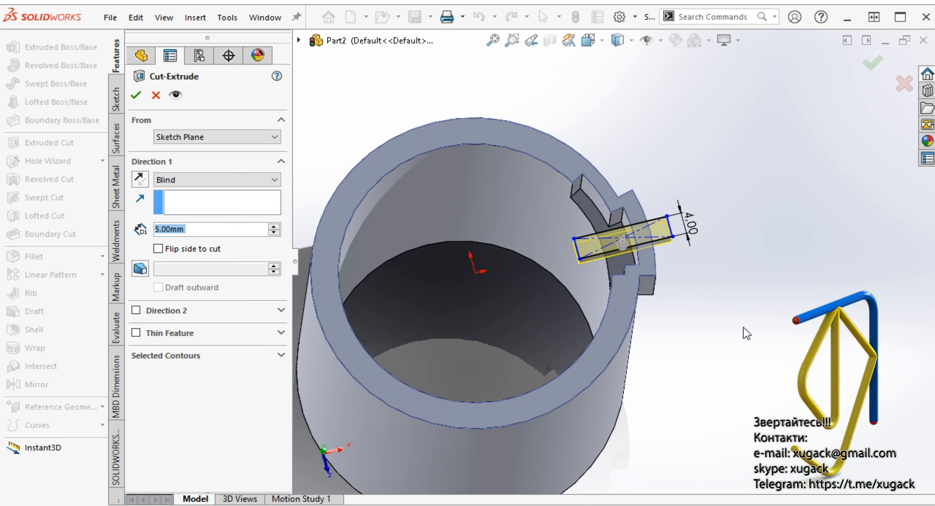
pyautogui.write('2')
pyautogui.press('Return')
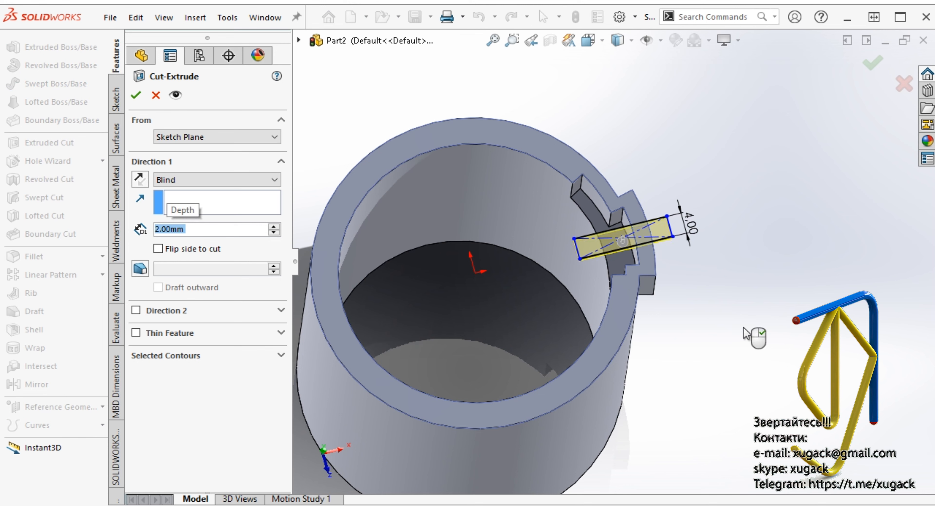
pyautogui.rightClick(746, 332)
pyautogui.moveTo(745, 328); pyautogui.dragTo(740, 143, button='middle')
pyautogui.scroll(-4, 646, 243)
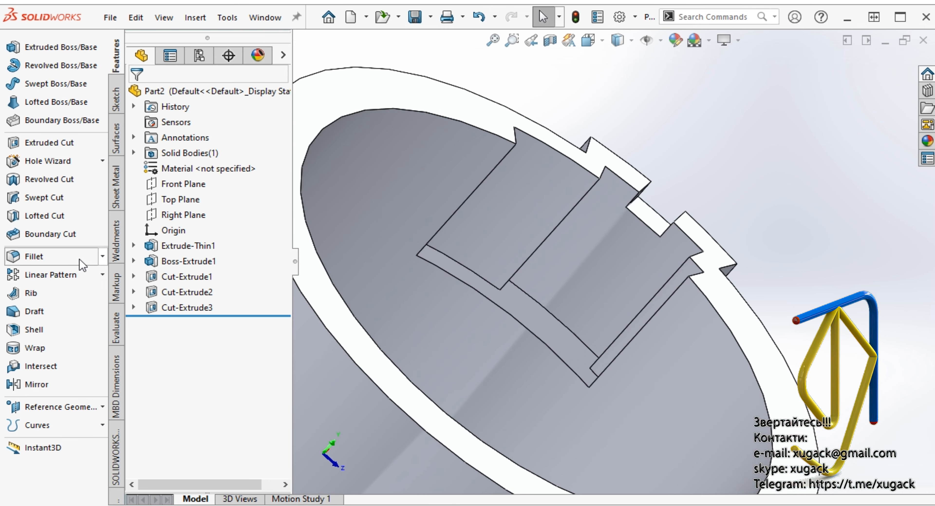
# Fillet the two bottom edges of the slot in the lug with a 2 mm radius.
pyautogui.click(73, 257)
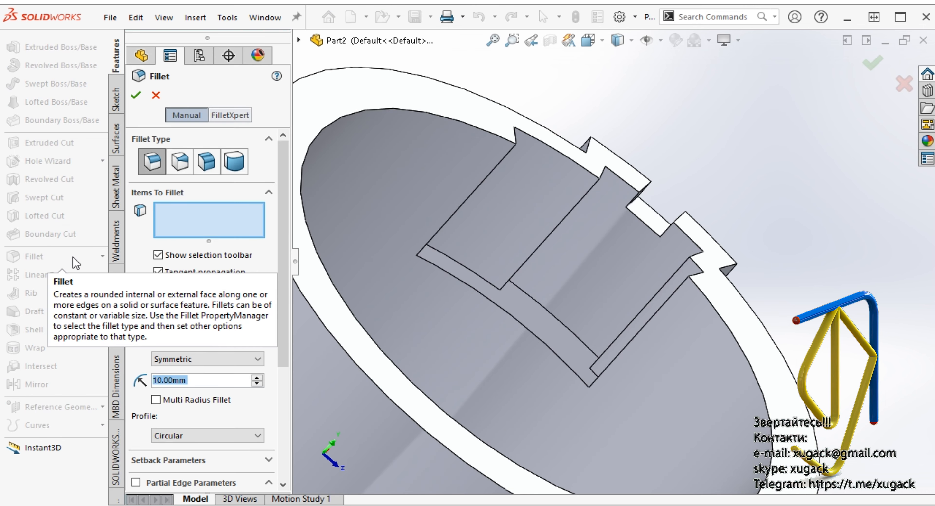
pyautogui.scroll(-6, 721, 211)
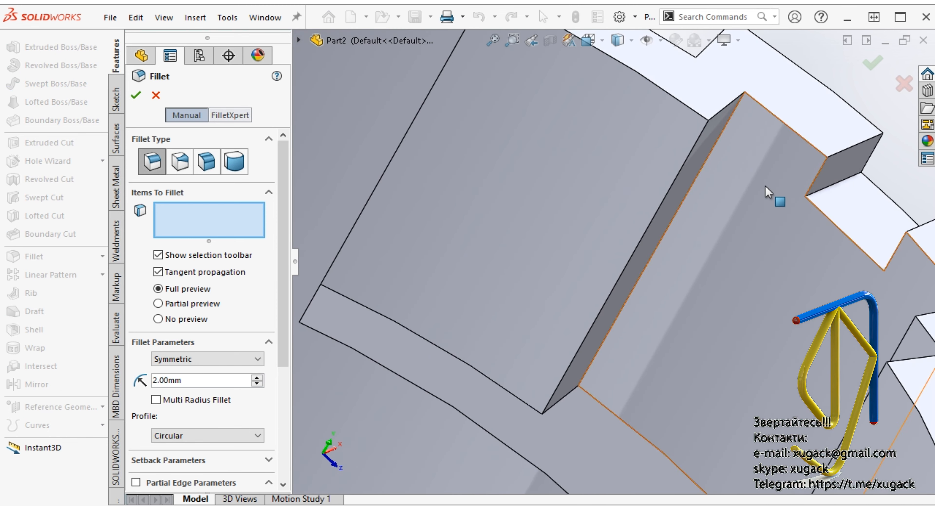
pyautogui.click(841, 184)
pyautogui.moveTo(793, 261); pyautogui.dragTo(844, 281, button='middle')
pyautogui.scroll(3, 848, 281)
pyautogui.scroll(-4, 848, 282)
pyautogui.click(638, 287)
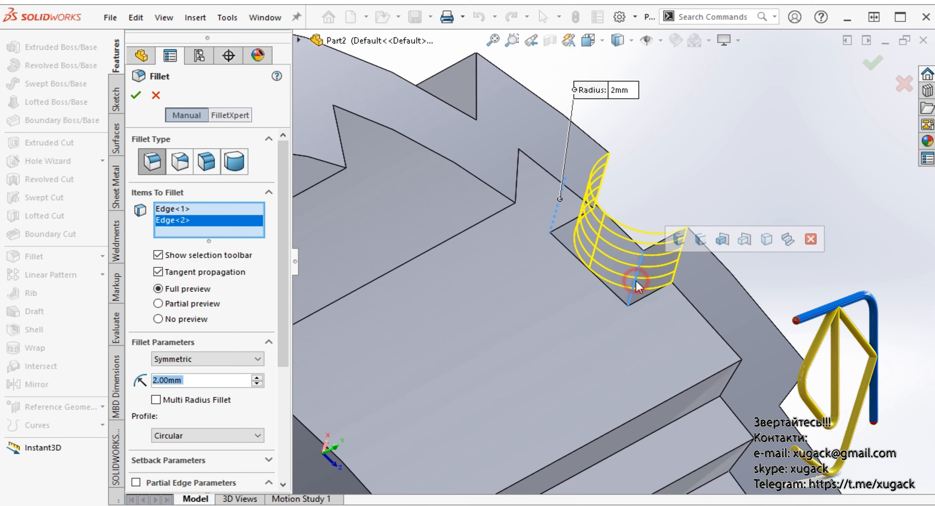
pyautogui.click(767, 215)
pyautogui.scroll(3, 684, 282)
pyautogui.moveTo(668, 296); pyautogui.dragTo(708, 315, button='middle')
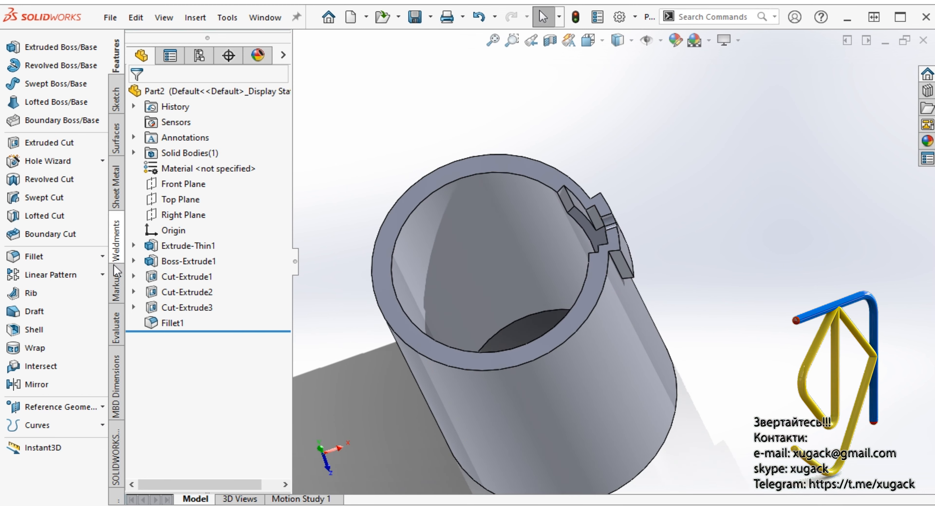
# Chamfer the two outer side edges of the lug with a 3 mm distance at 45 degrees.
pyautogui.click(102, 256)
pyautogui.click(152, 274)
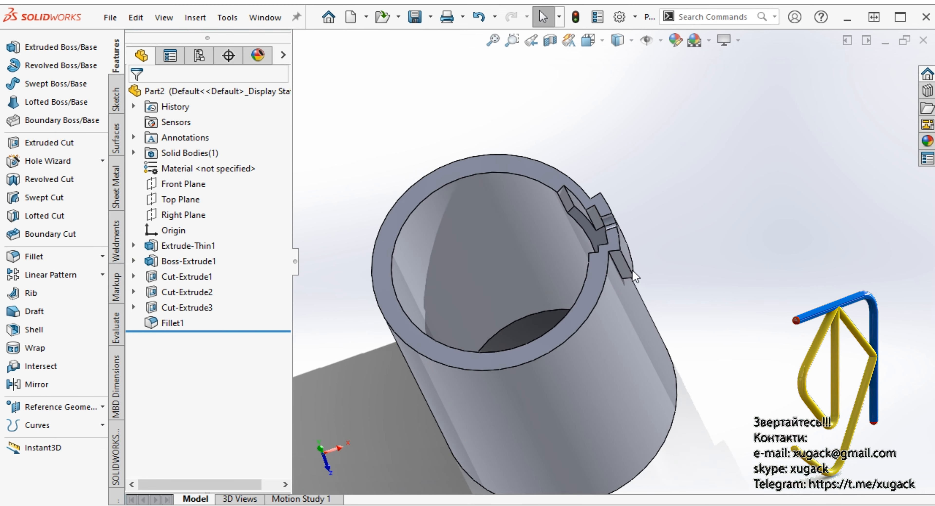
pyautogui.scroll(-5, 633, 280)
pyautogui.click(633, 280)
pyautogui.moveTo(633, 280); pyautogui.dragTo(573, 95, button='middle')
pyautogui.click(570, 91)
pyautogui.scroll(5, 376, 155)
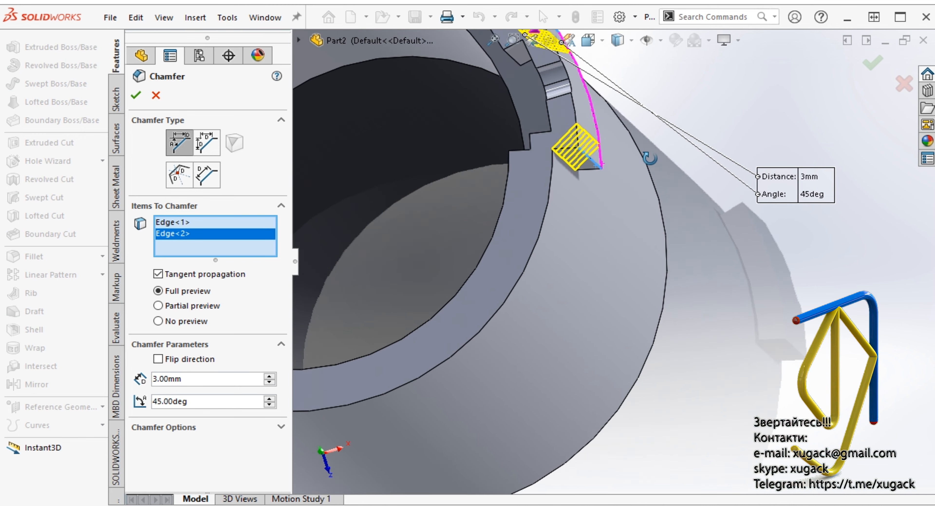
pyautogui.press('Return')
# Display the tube in a four-view layout and examine the slotted lug and its recesses in the trimetric view.
pyautogui.moveTo(675, 324); pyautogui.dragTo(650, 196, button='middle')
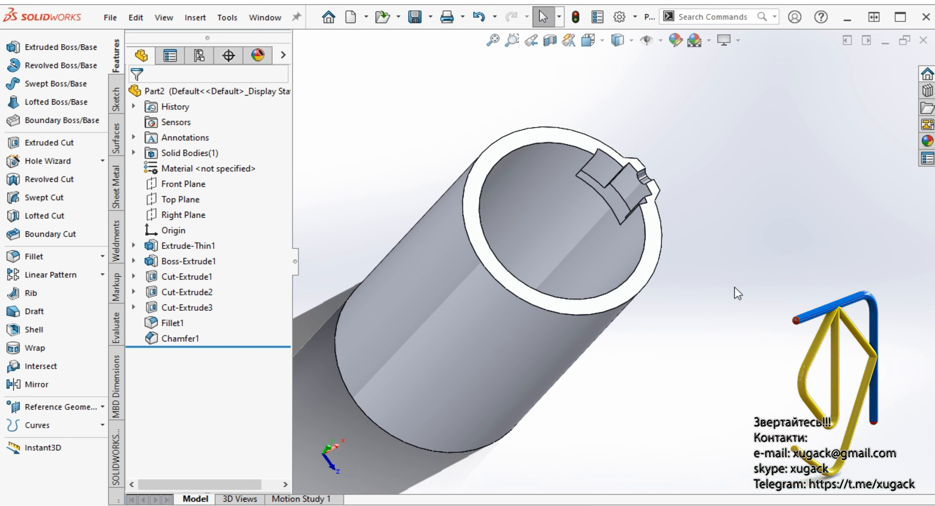
pyautogui.click(603, 45)
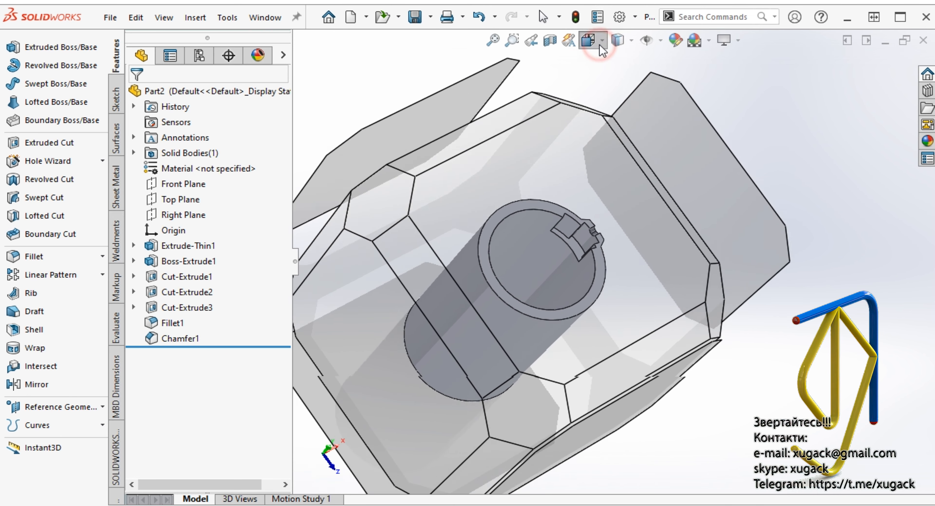
pyautogui.click(602, 41)
pyautogui.click(654, 137)
pyautogui.scroll(-5, 809, 378)
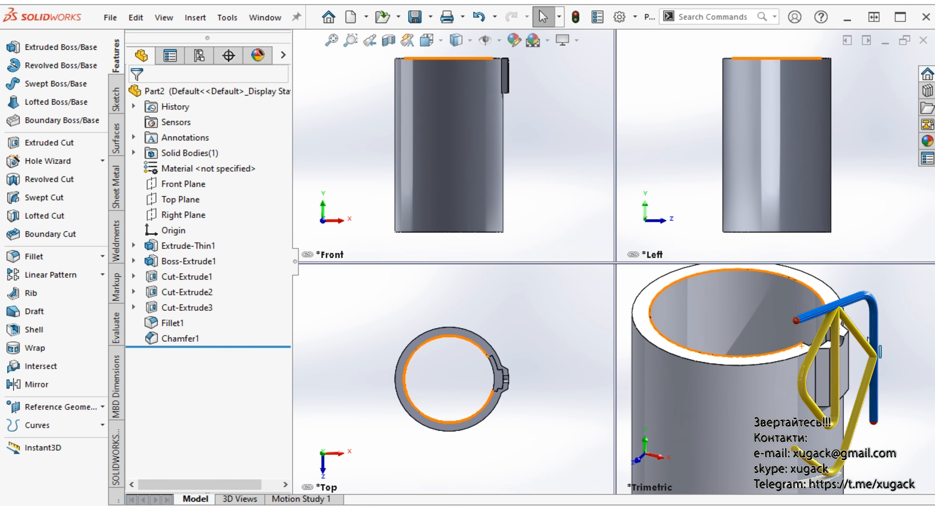
pyautogui.moveTo(791, 391); pyautogui.dragTo(861, 419, button='middle')
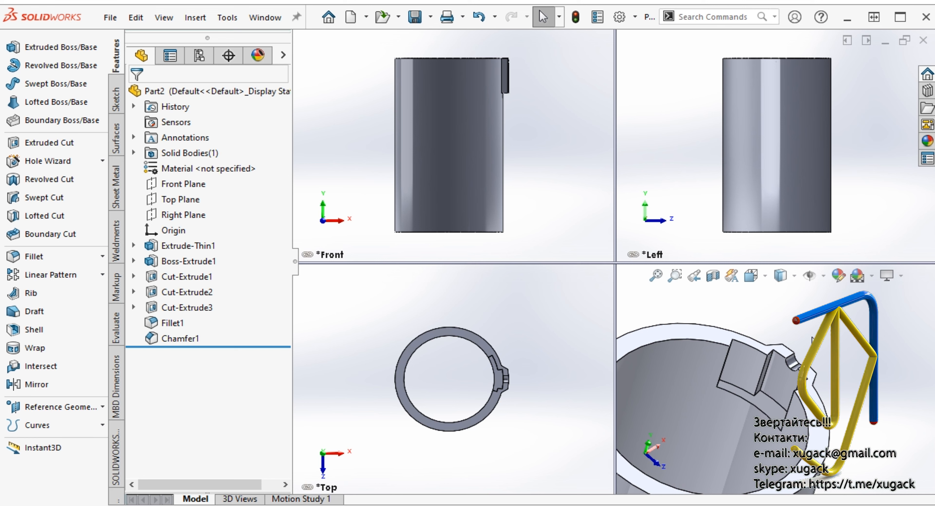
# Return to a single-view layout and inspect the tube's lug end from another angle.
pyautogui.click(750, 275)
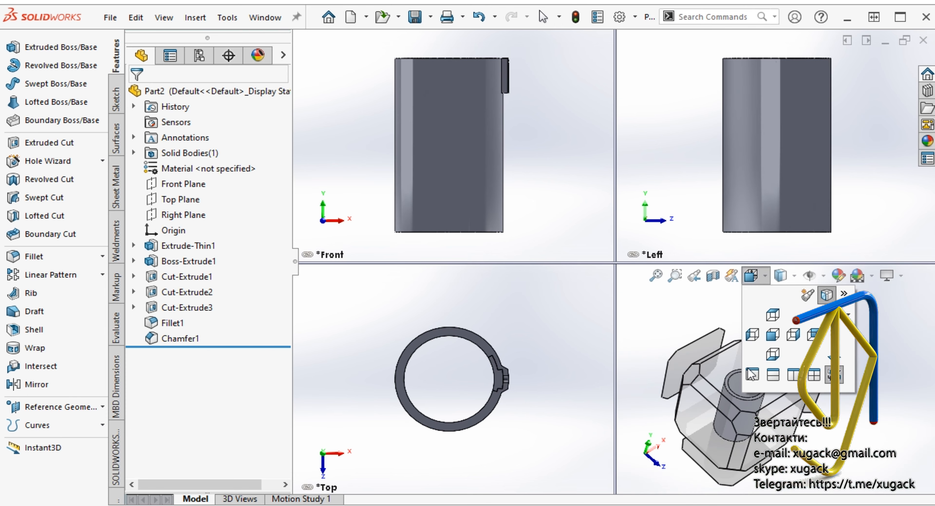
pyautogui.click(748, 371)
pyautogui.moveTo(770, 371); pyautogui.dragTo(841, 385, button='middle')
pyautogui.scroll(-2, 841, 384)
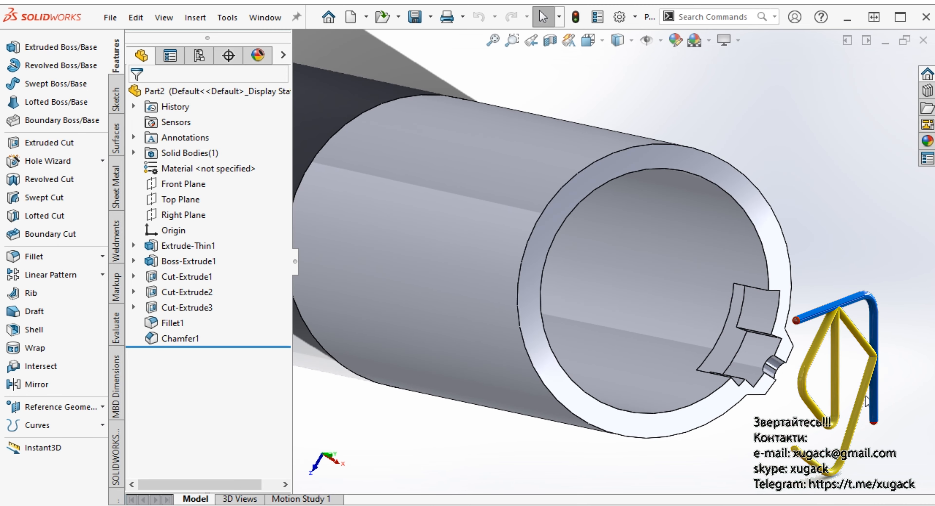